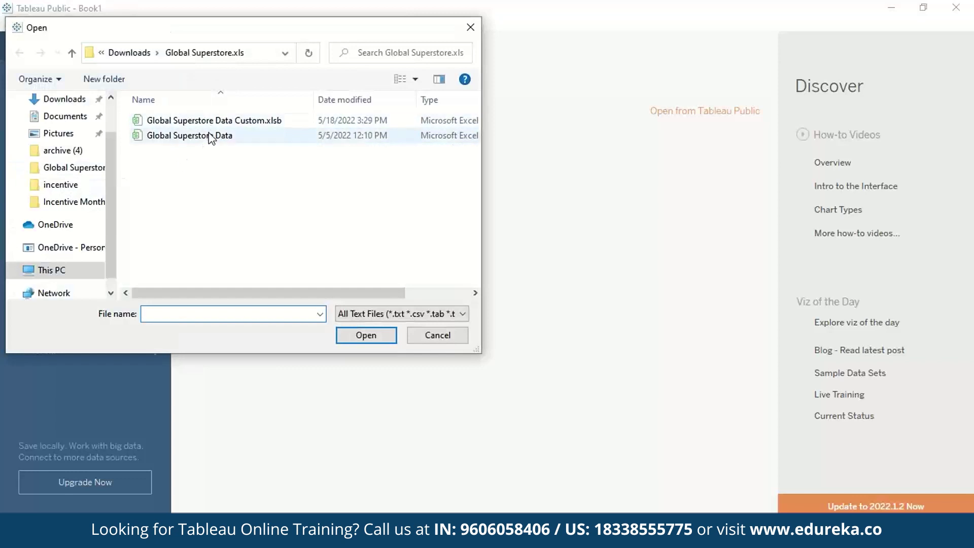
Open the Global Superstore Data file as the data source and look through all columns of its preview
left_click(379, 330)
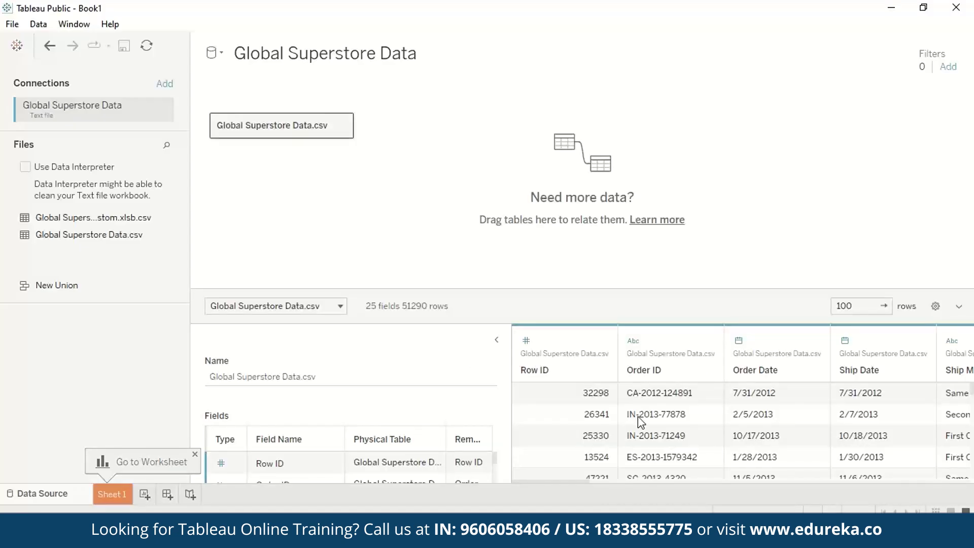
left_click(497, 341)
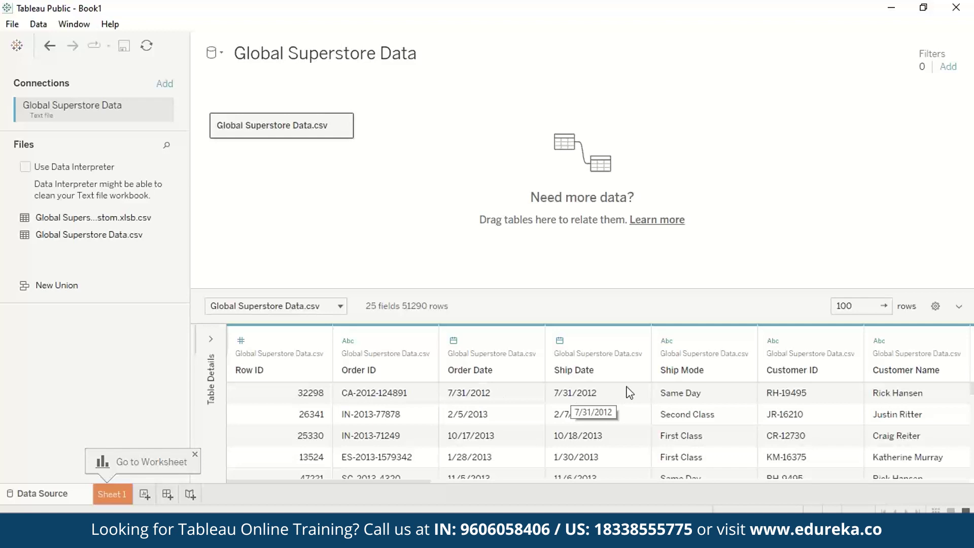
left_click_drag(400, 483, 972, 496)
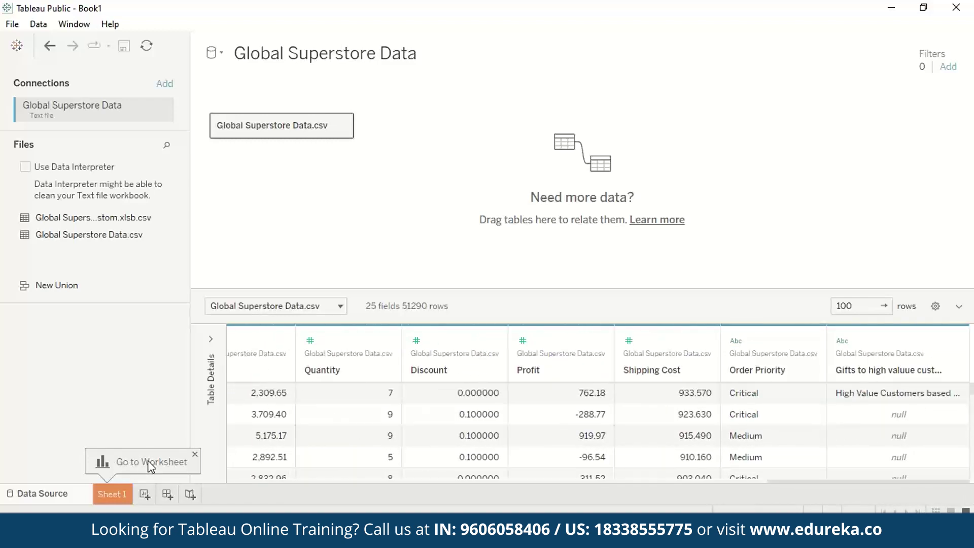
Rename the Sheet 1 worksheet as Region Wise Profit
left_click(117, 498)
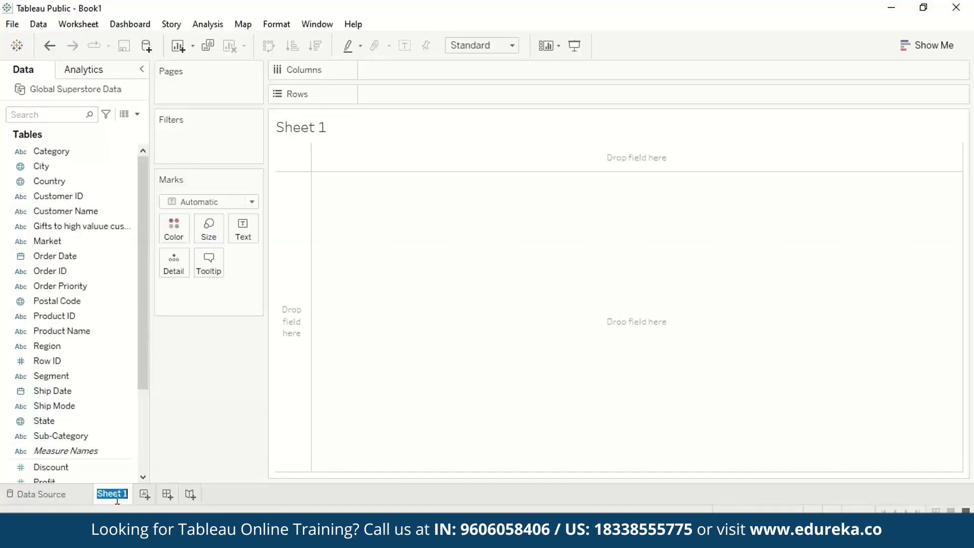
type("Region Wise Profit")
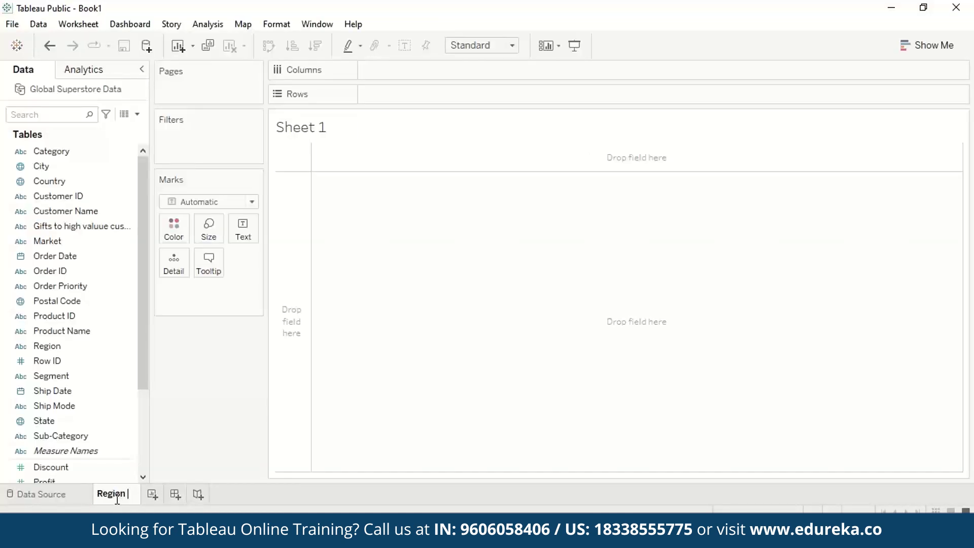
key("Return")
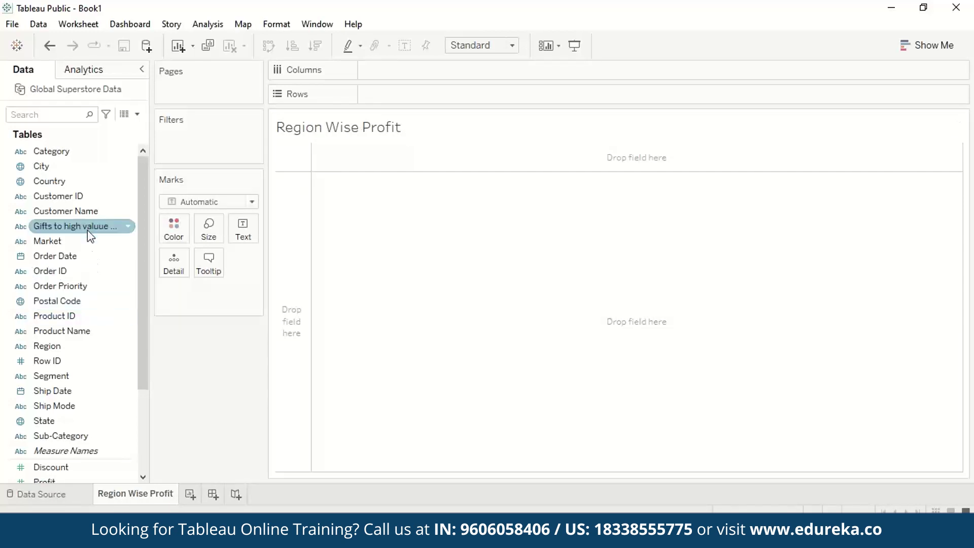
Build a horizontal bar chart with Region on the rows and summed Profit on the columns
left_click_drag(53, 346, 409, 94)
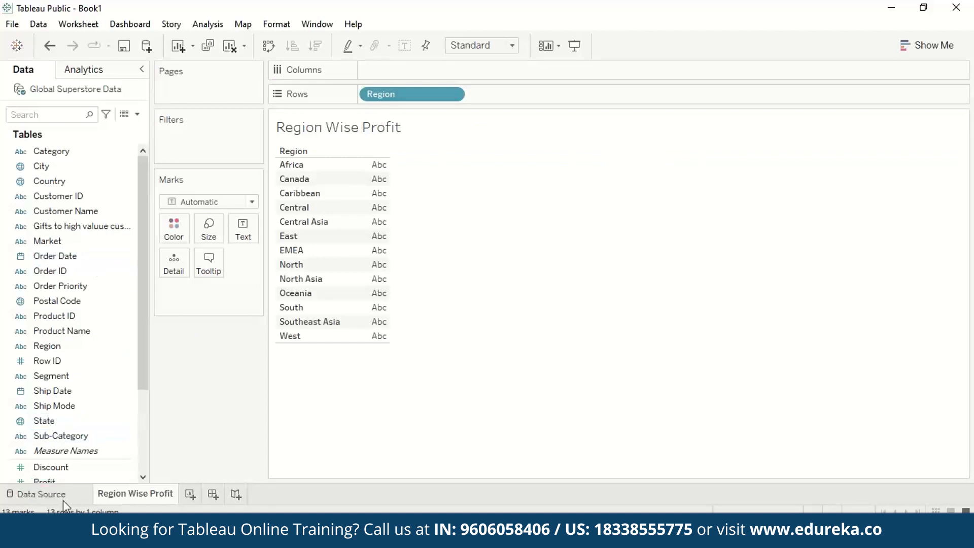
scroll(71, 457, "down", 4)
scroll(60, 401, "up", 1)
left_click_drag(59, 392, 406, 68)
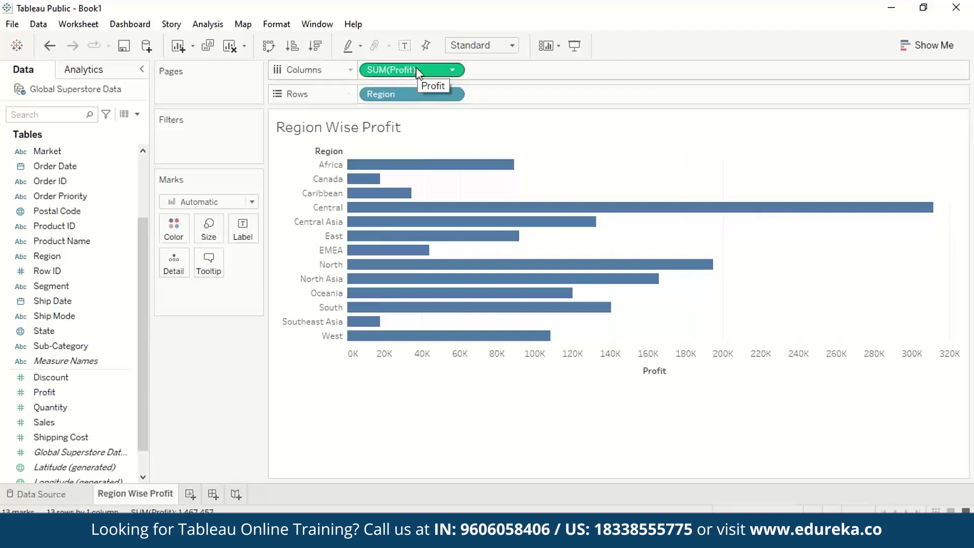
Label the region bars with their Profit values and color them by Profit
left_click(67, 394)
left_click_drag(66, 394, 257, 233)
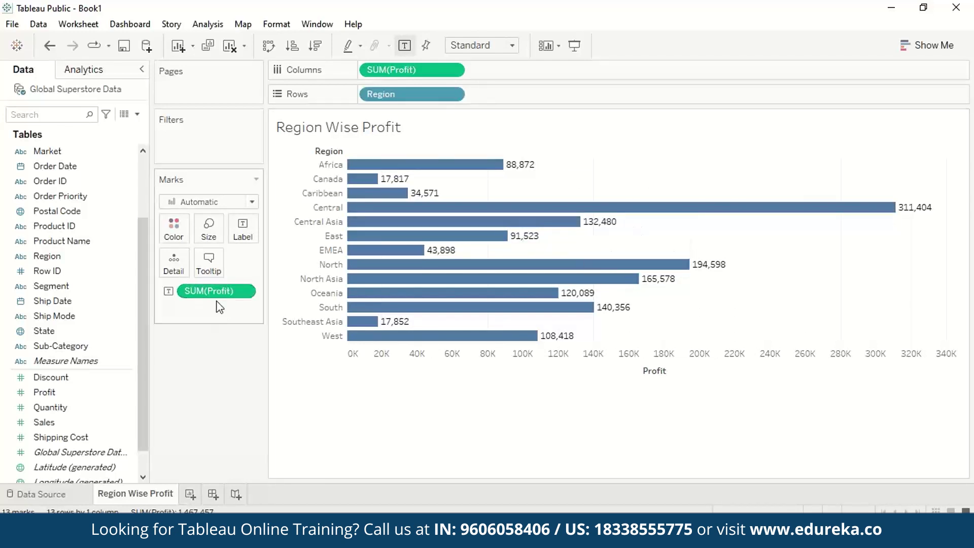
mouse_move(54, 394)
left_mouse_down()
mouse_move(119, 334)
mouse_move(176, 234)
left_mouse_up()
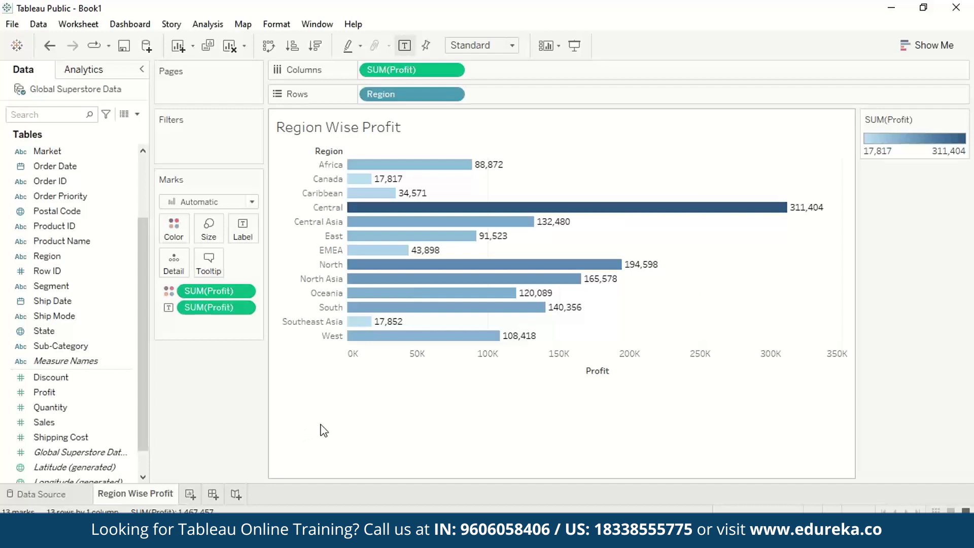
mouse_move(375, 210)
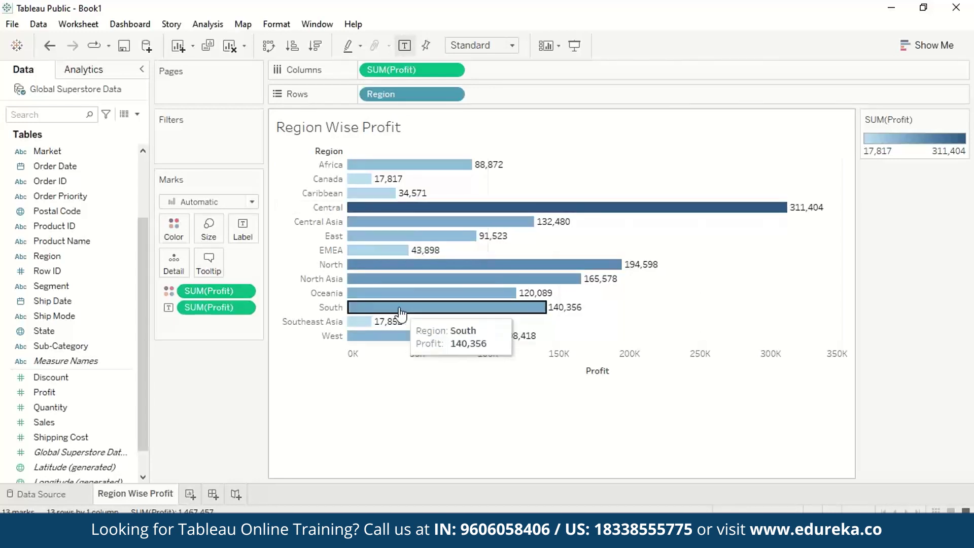
mouse_move(370, 327)
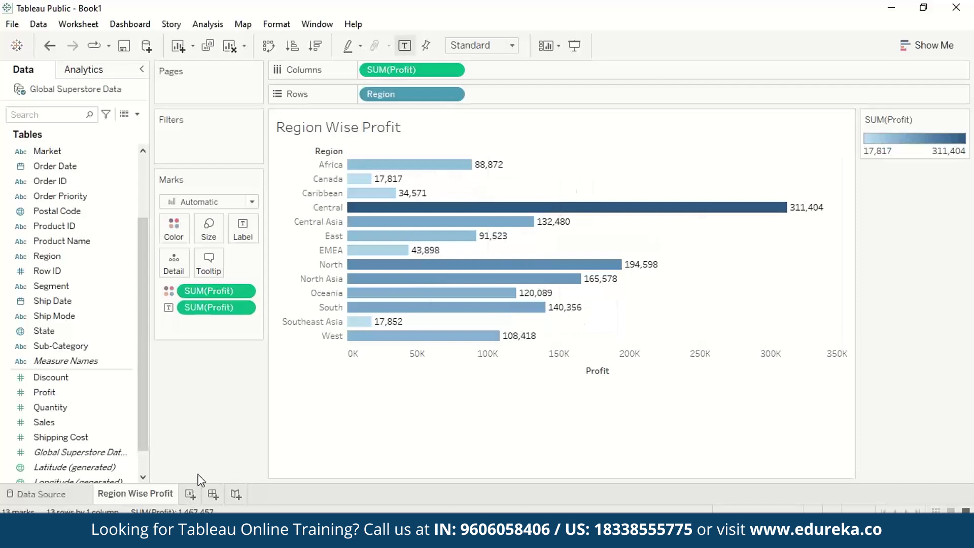
Add a worksheet named State Wise Profit and plot the State field as a map
left_click(190, 494)
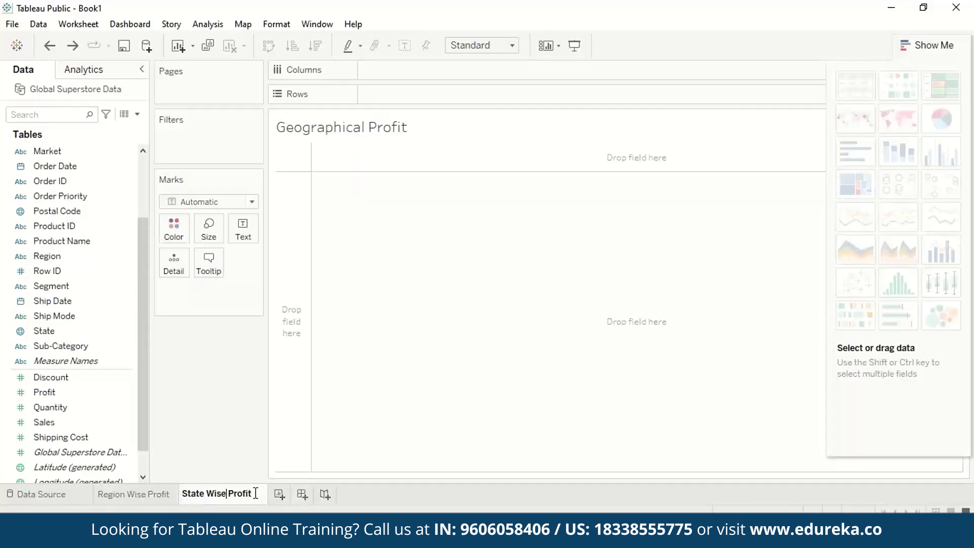
key("Return")
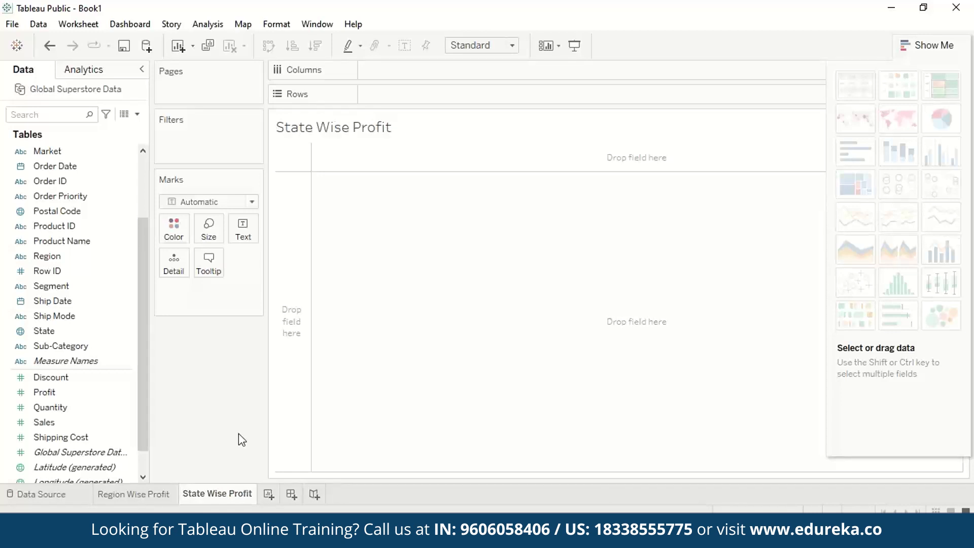
left_click_drag(56, 331, 474, 258)
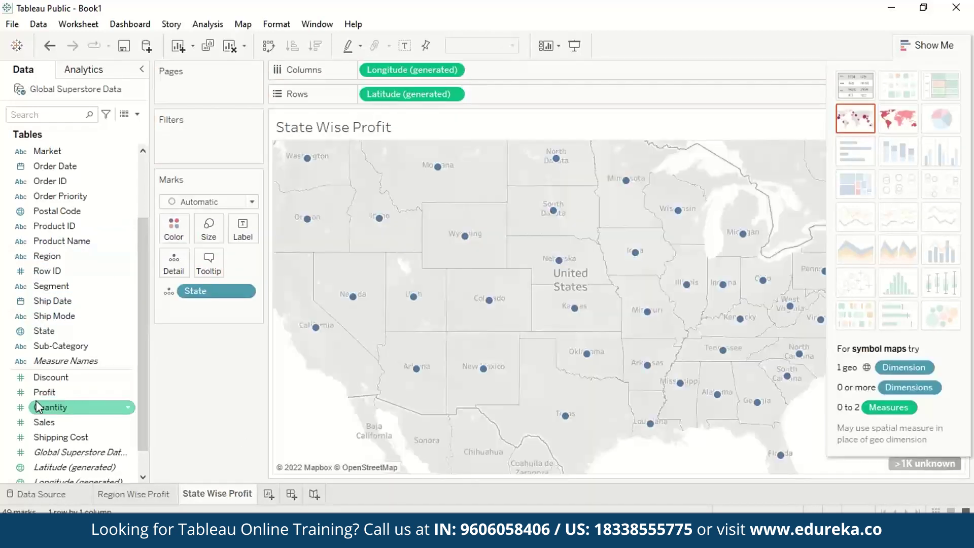
Show Profit on the state map through mark size, color and label
left_click(41, 394)
left_click_drag(47, 394, 449, 290)
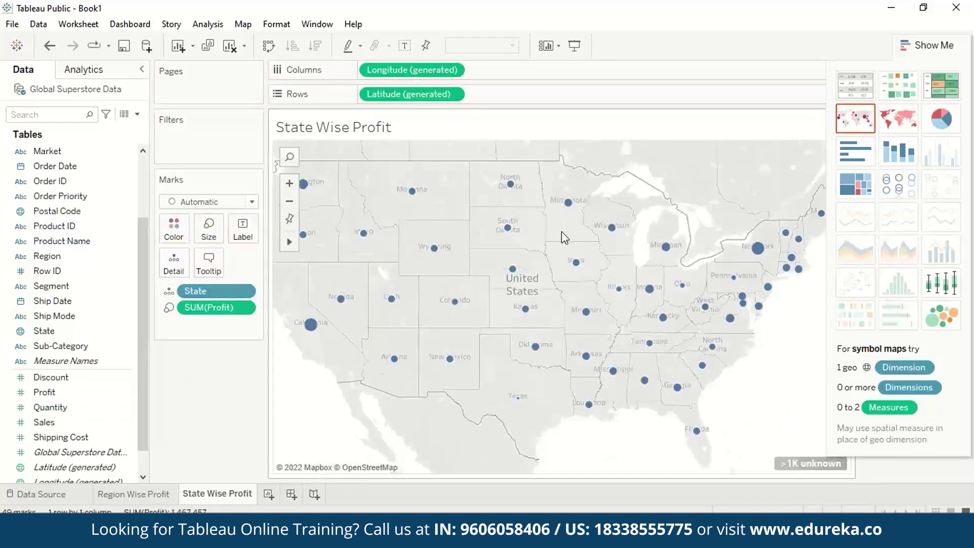
mouse_move(664, 245)
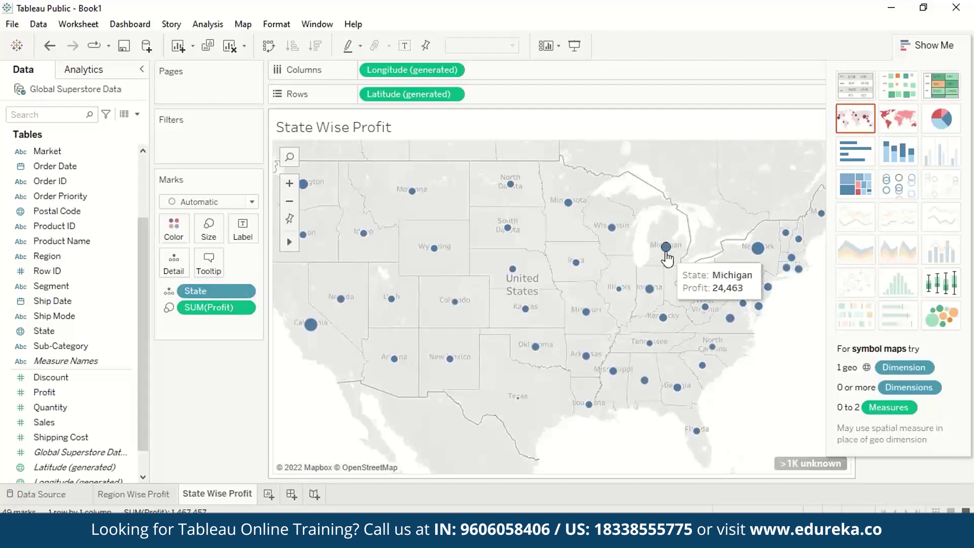
mouse_move(617, 234)
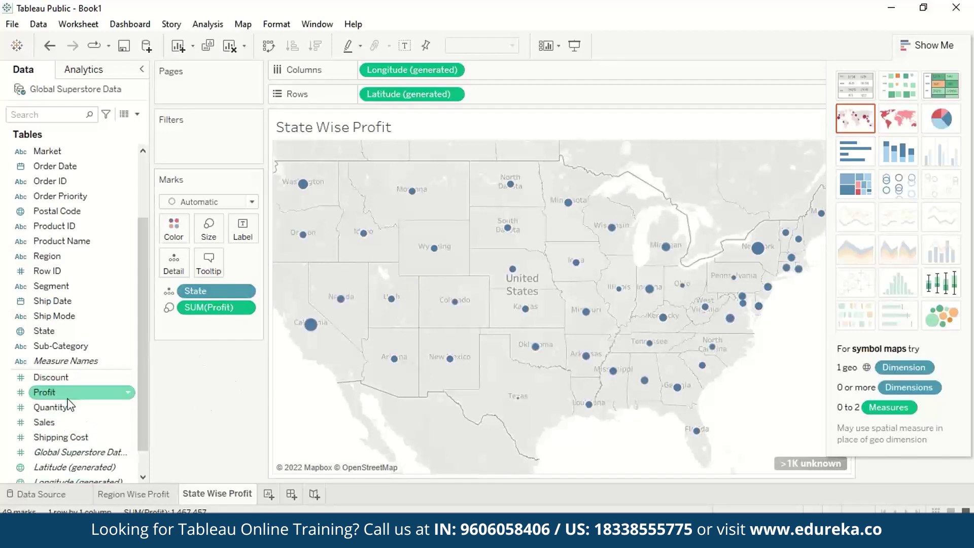
left_click_drag(68, 394, 171, 233)
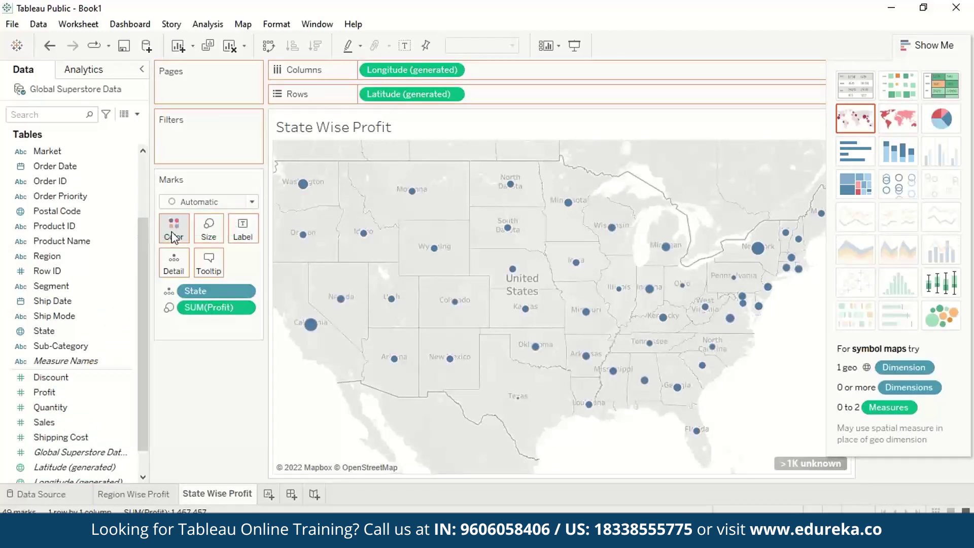
left_click(73, 394)
left_click_drag(73, 397, 241, 228)
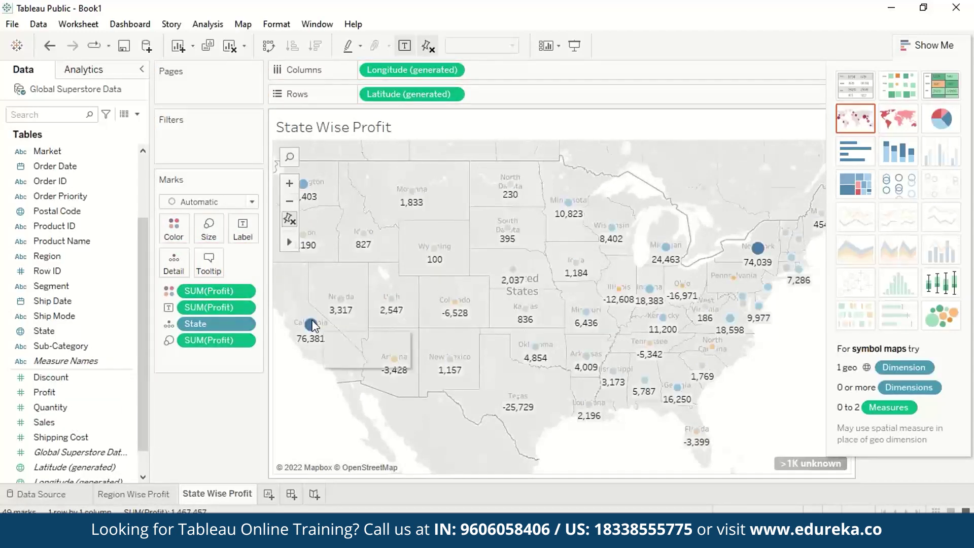
Remove the surplus Profit field from the marks and switch the Profit size encoding to color for a filled state map
scroll(472, 395, "down", 3)
left_click(251, 202)
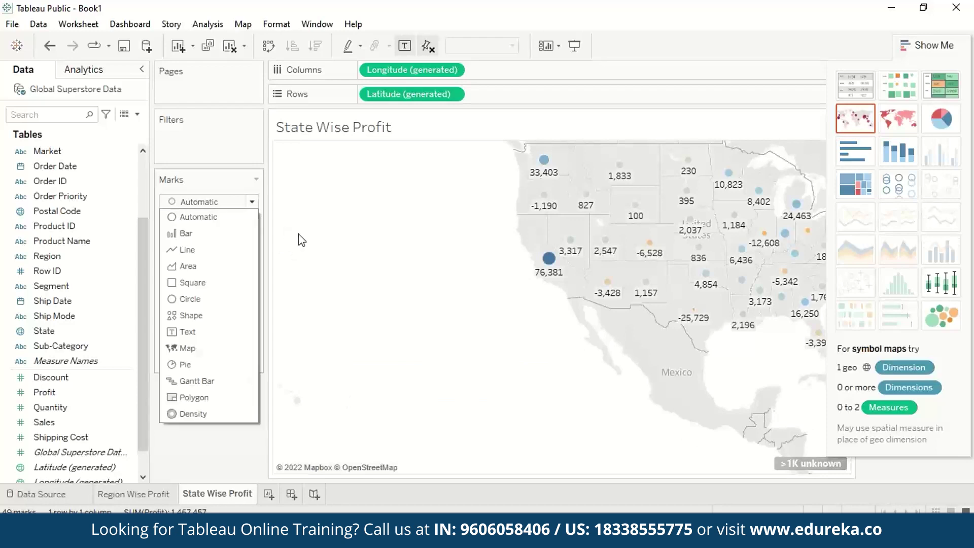
left_click(209, 228)
mouse_move(232, 263)
left_mouse_down()
mouse_move(217, 263)
mouse_move(248, 263)
left_mouse_up()
left_click_drag(169, 291, 173, 261)
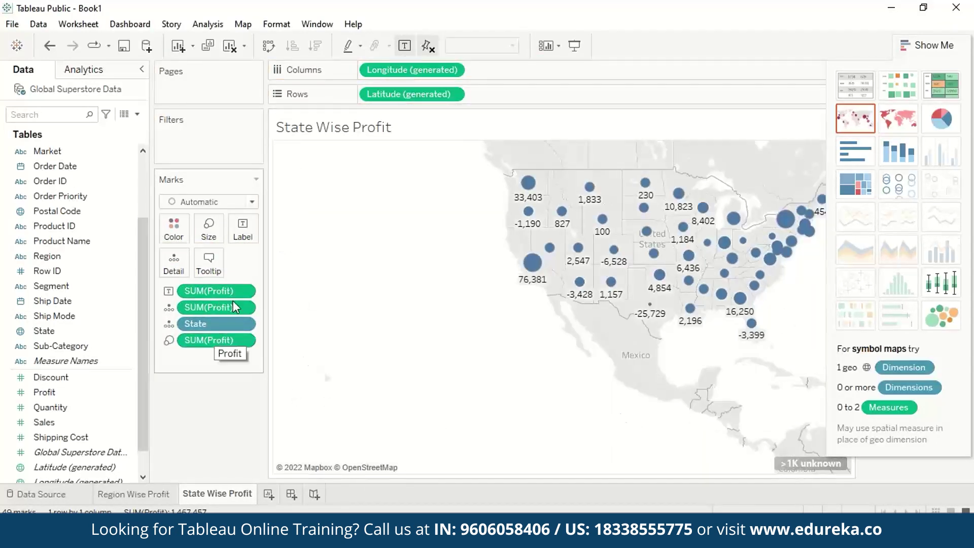
left_click_drag(234, 307, 170, 329)
left_click(170, 327)
left_click(221, 343)
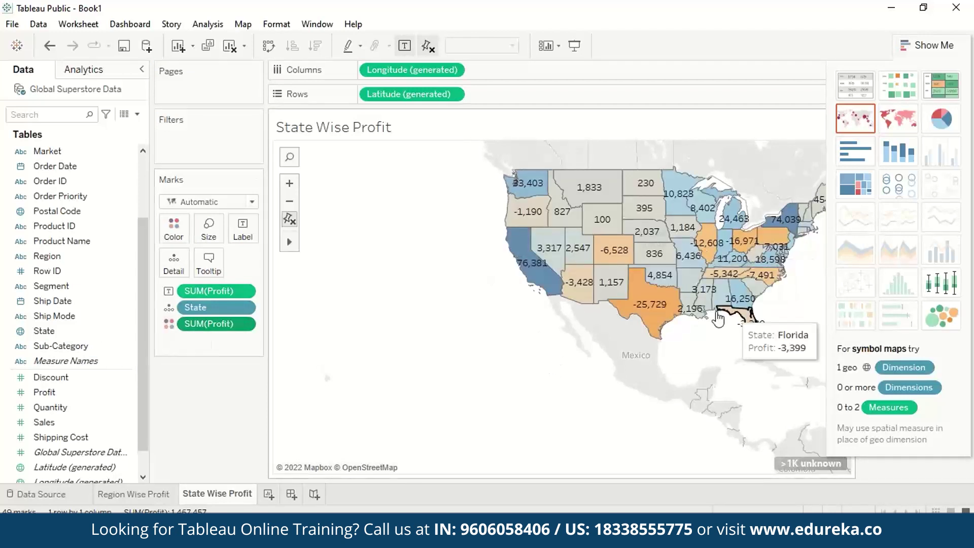
Change the state map's Profit color palette to Red-Green Diverging
mouse_move(651, 321)
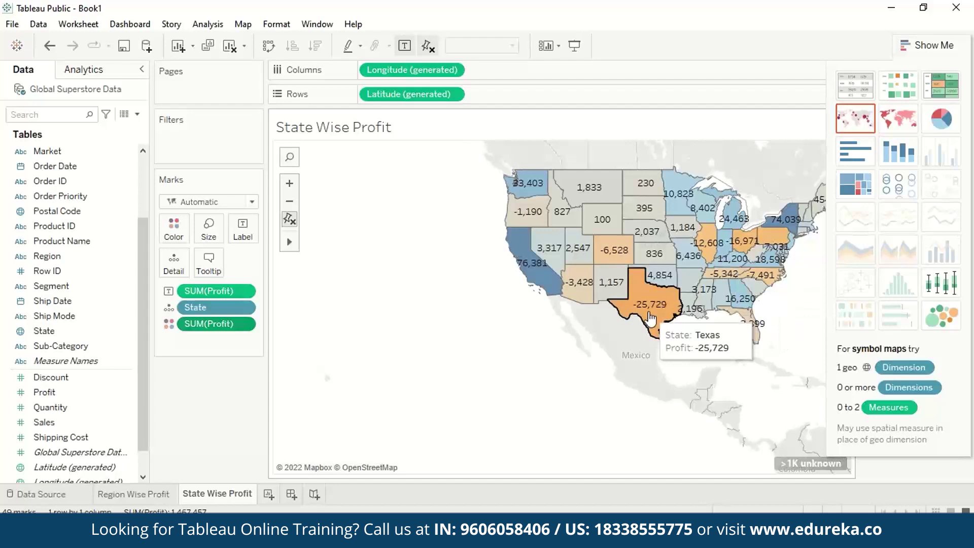
mouse_move(536, 288)
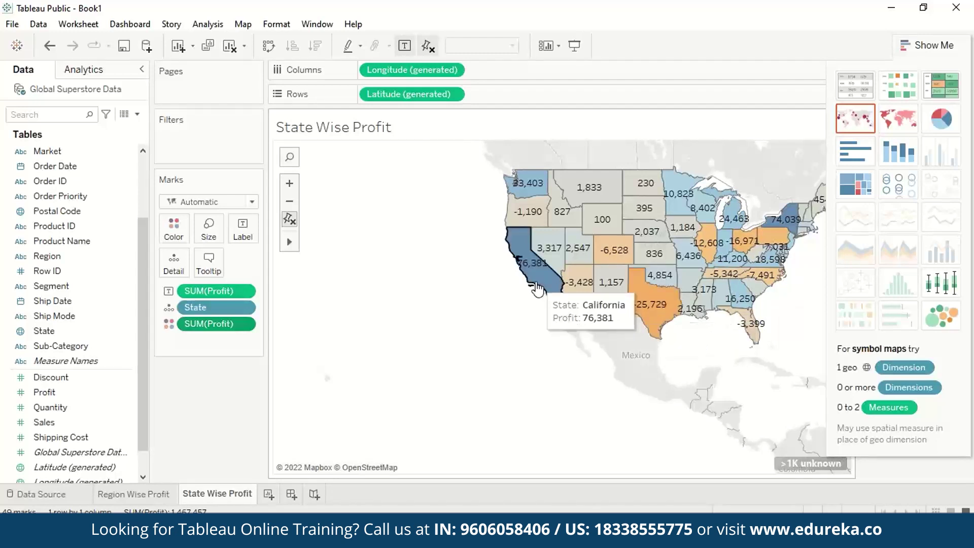
left_click(171, 324)
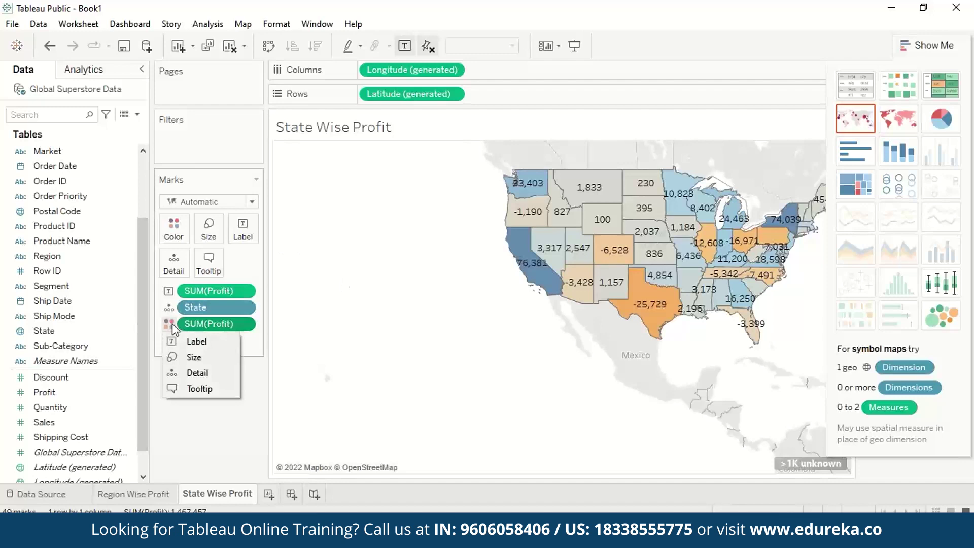
left_click(174, 229)
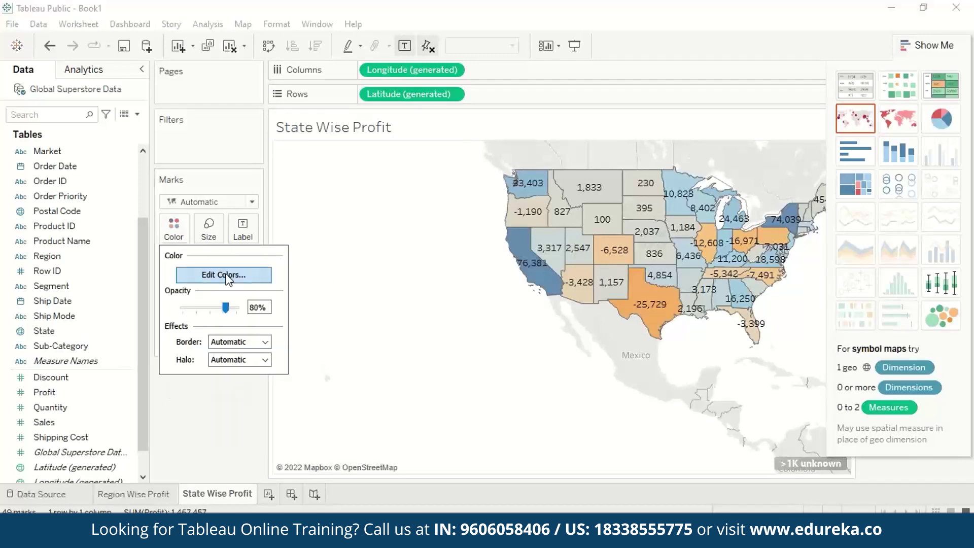
left_click(226, 278)
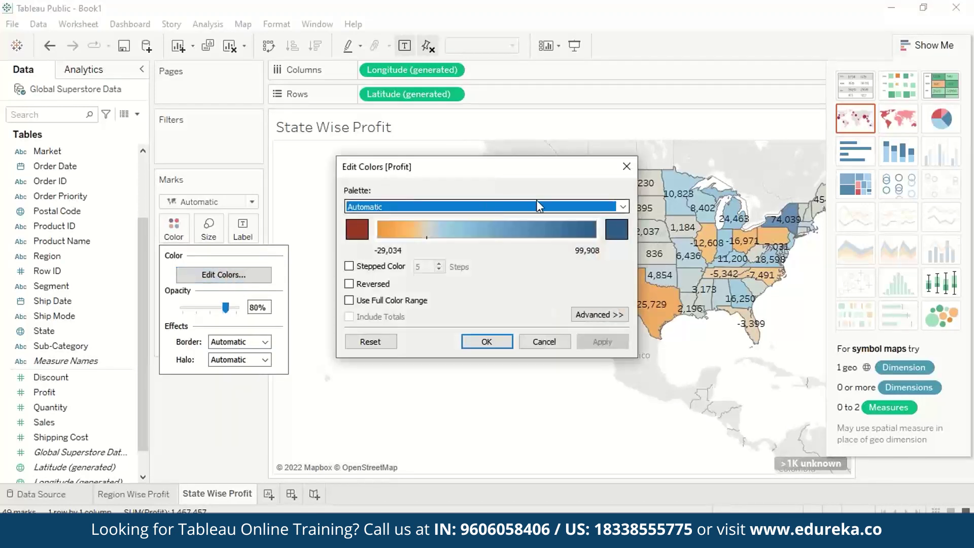
left_click(623, 207)
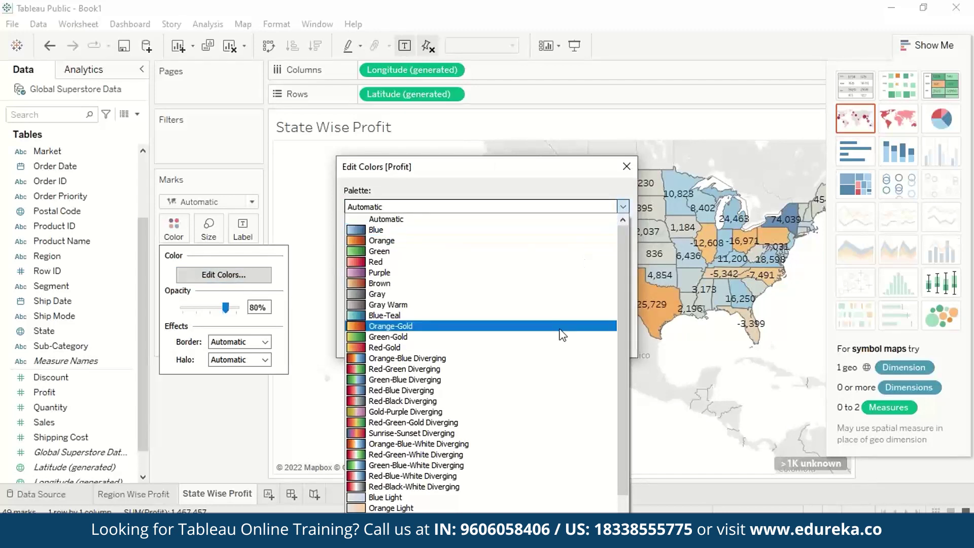
left_click(562, 369)
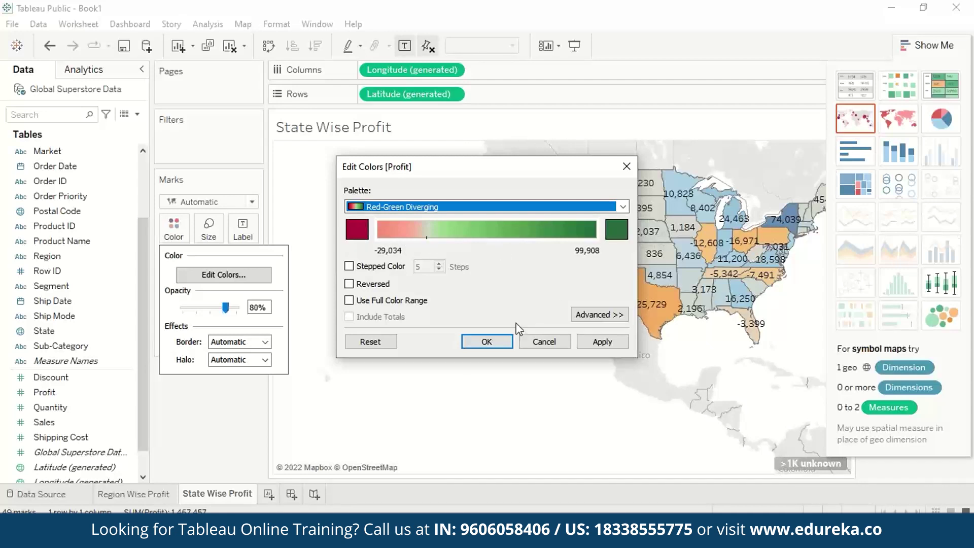
left_click(500, 347)
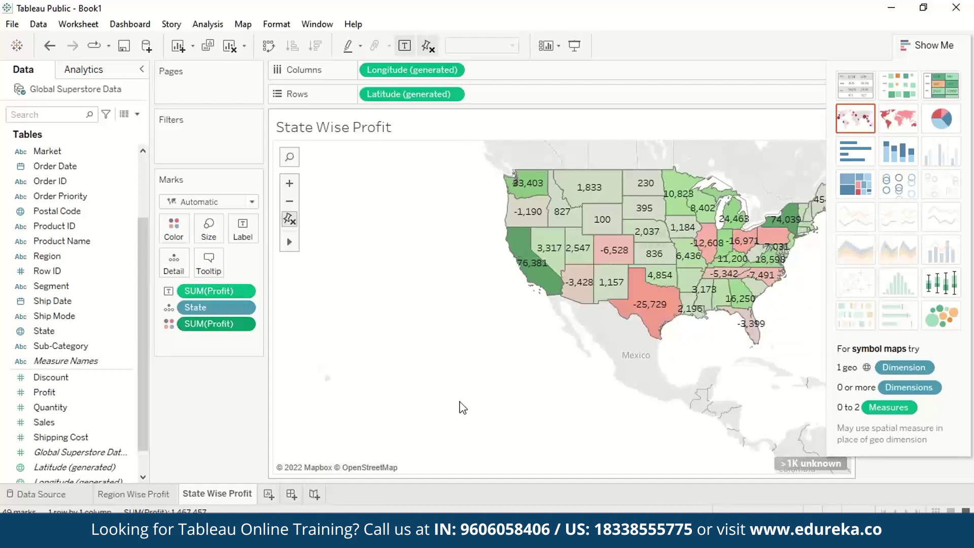
left_click_drag(462, 407, 361, 359)
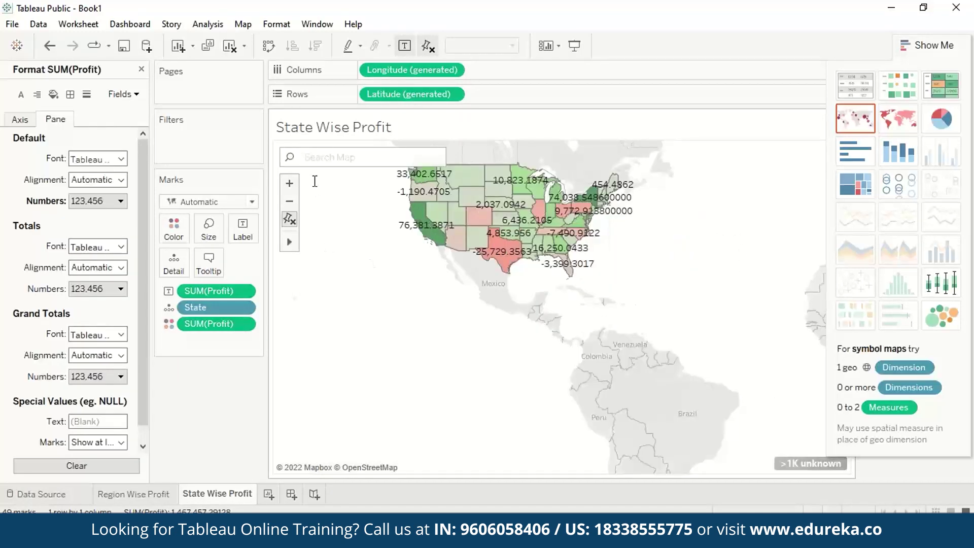
left_click(464, 174)
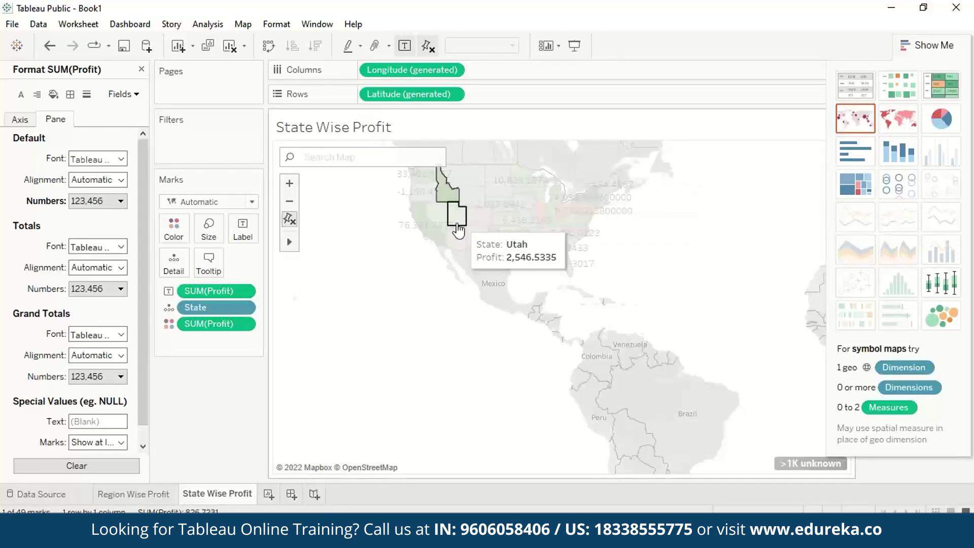
left_click(437, 226)
left_click(373, 274)
scroll(374, 273, "up", 1)
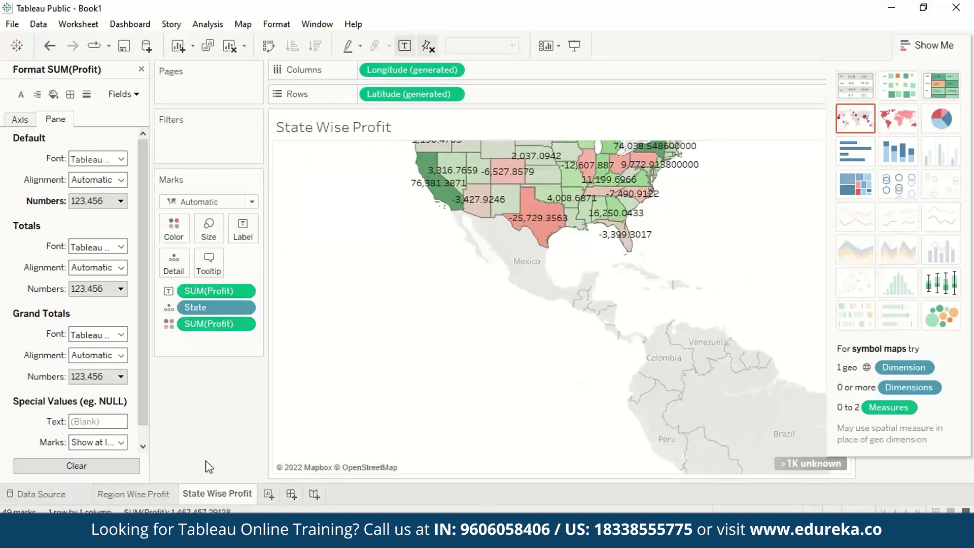
Go back to the Region Wise Profit worksheet
left_click(155, 495)
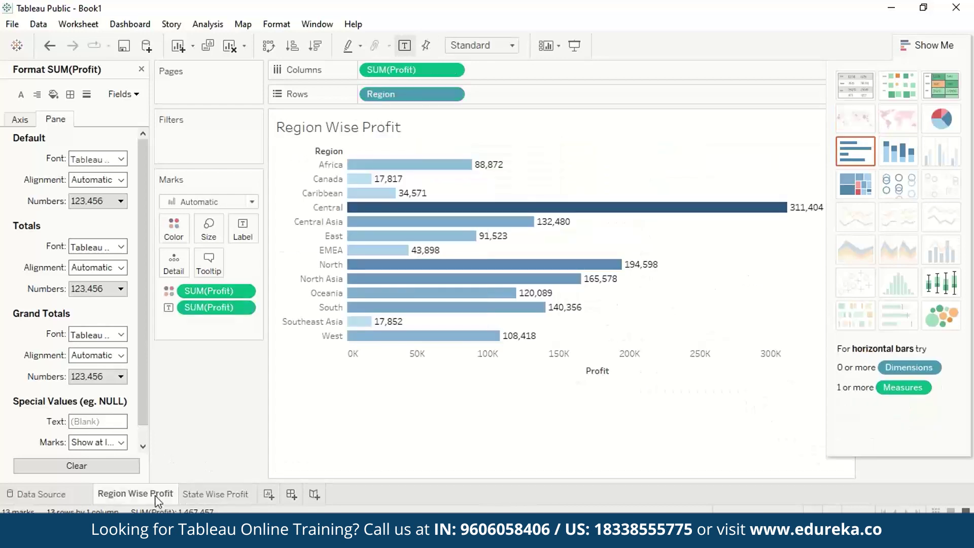
Examine the profit map on the State Wise Profit worksheet
left_click(205, 494)
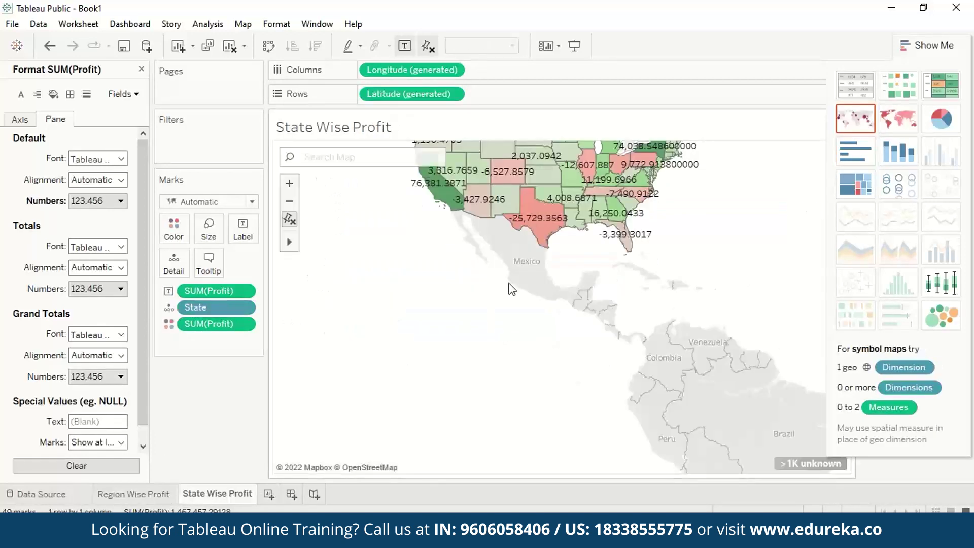
scroll(511, 289, "up", 1)
scroll(511, 289, "up", 3)
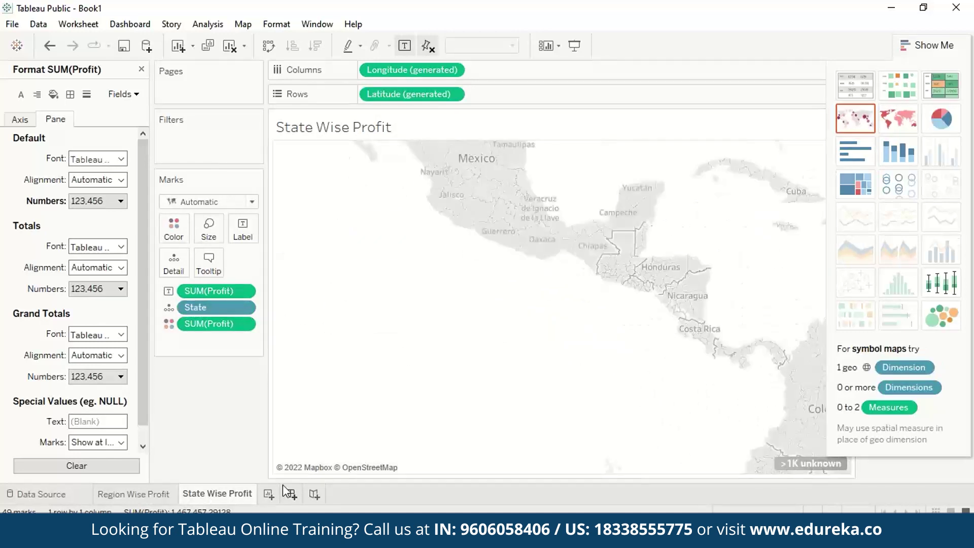
Add a new worksheet and rename it Category Wise Profit
left_click(267, 498)
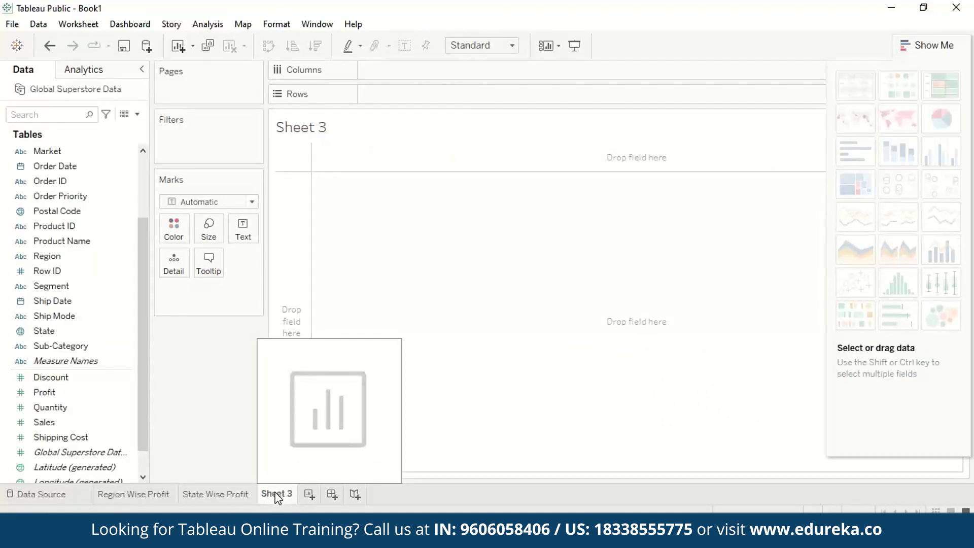
double_click(276, 495)
type("Category Wise Profit")
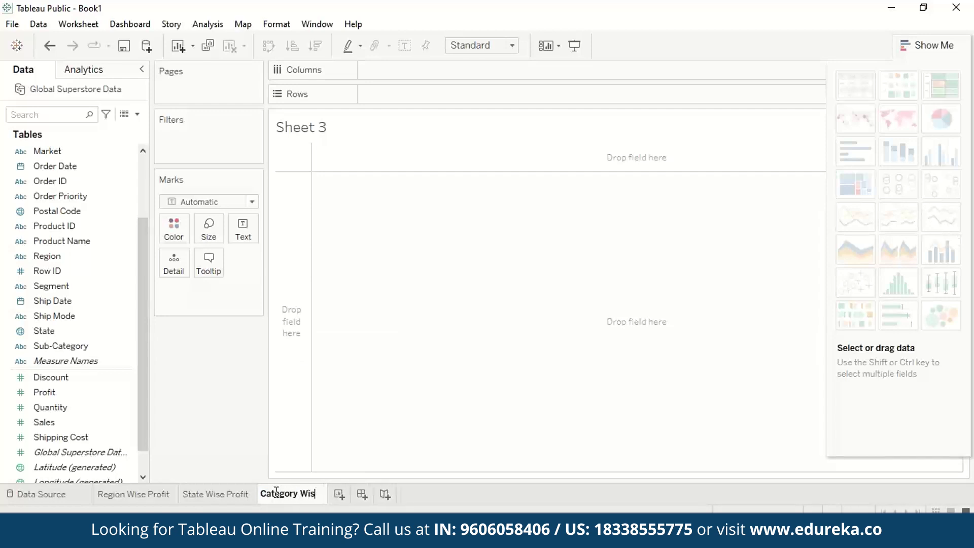
left_click(117, 242)
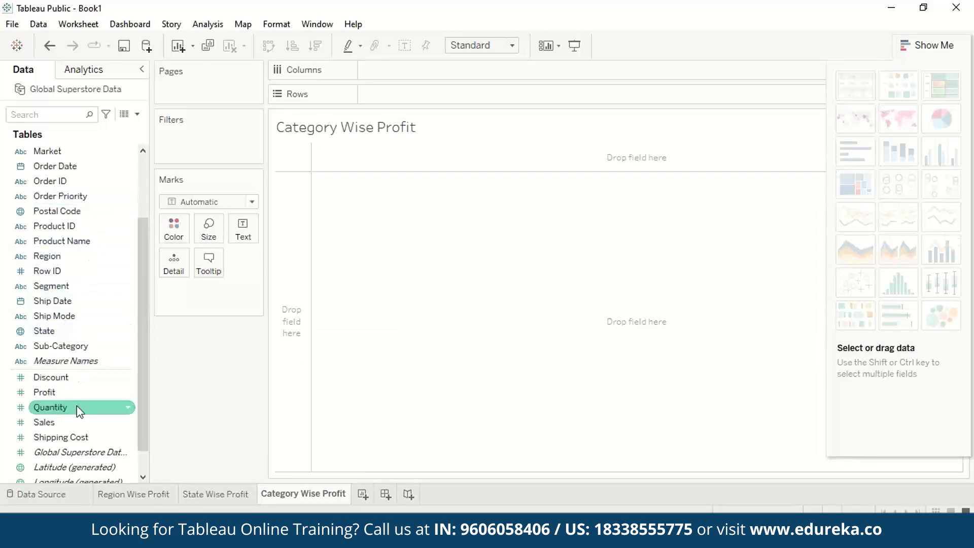
Chart Profit against Category as horizontal bars and swap rows and columns to make the bars vertical
scroll(87, 203, "up", 3)
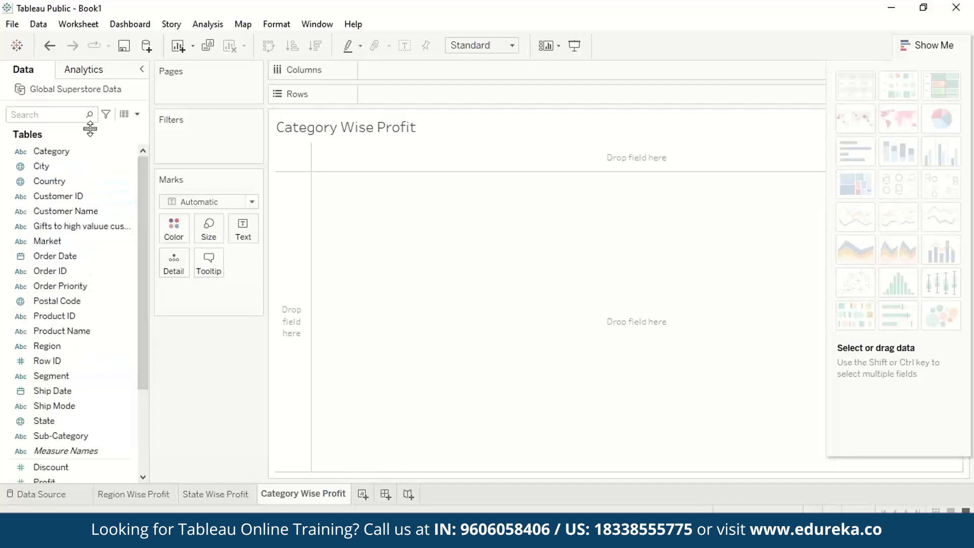
left_click_drag(89, 153, 439, 98)
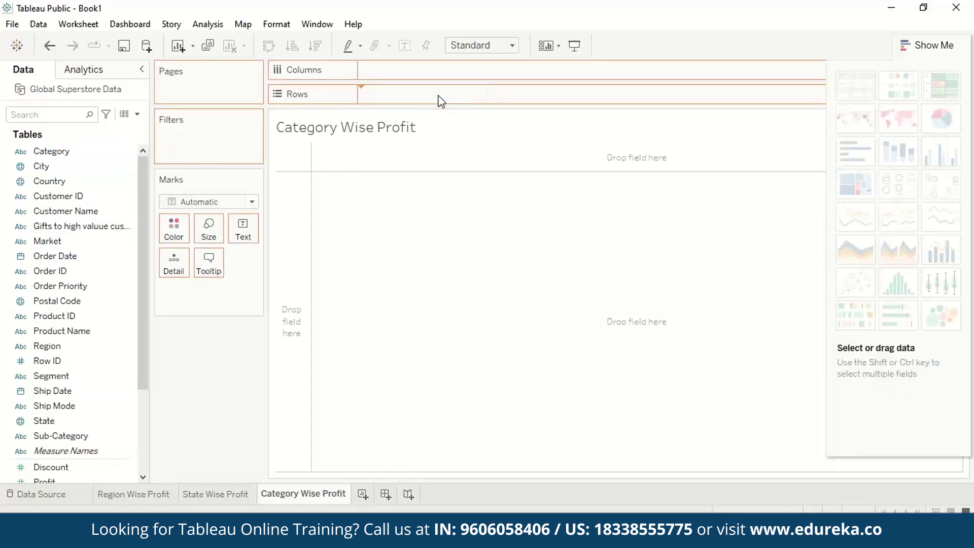
left_click(31, 421)
left_click_drag(45, 480, 391, 68)
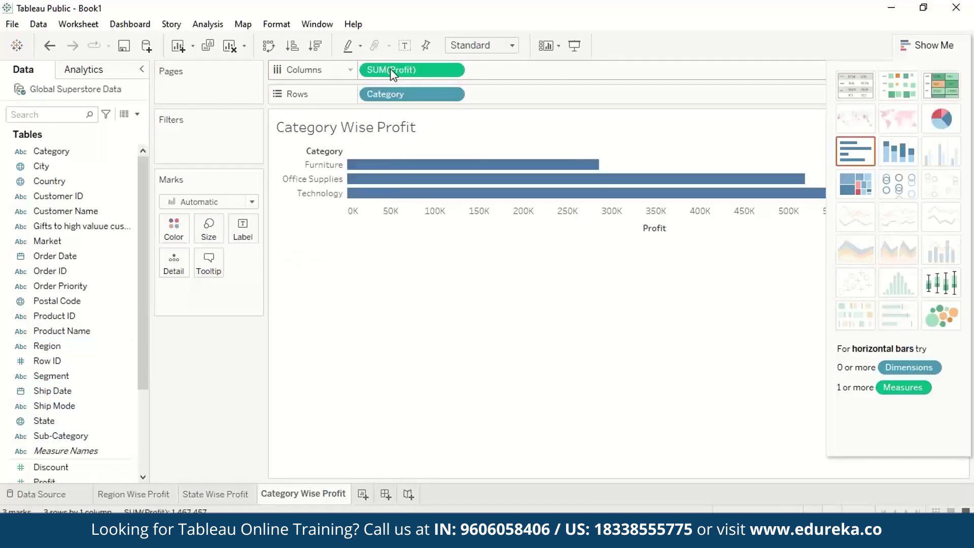
left_click(268, 47)
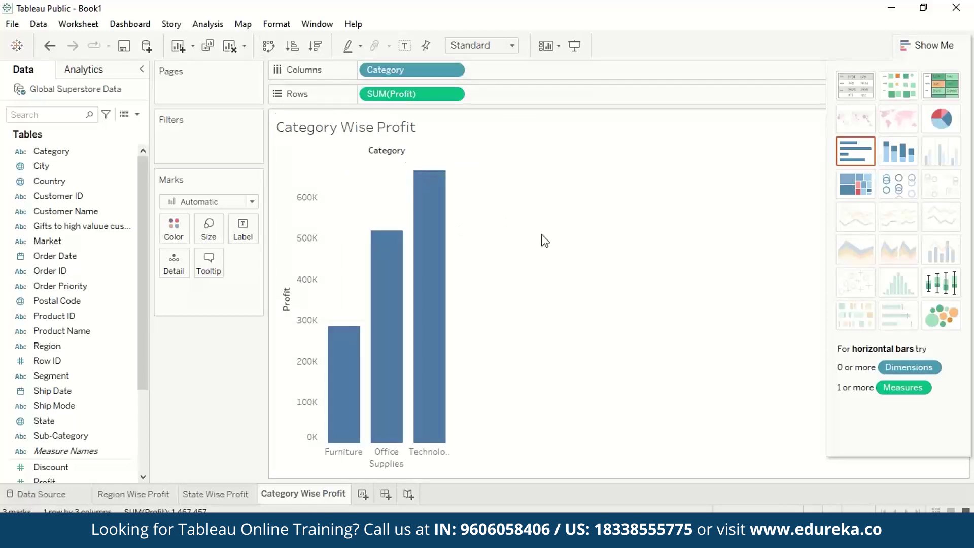
Break the category bars down by Sub-Category and sort them in ascending order of Profit
mouse_move(448, 401)
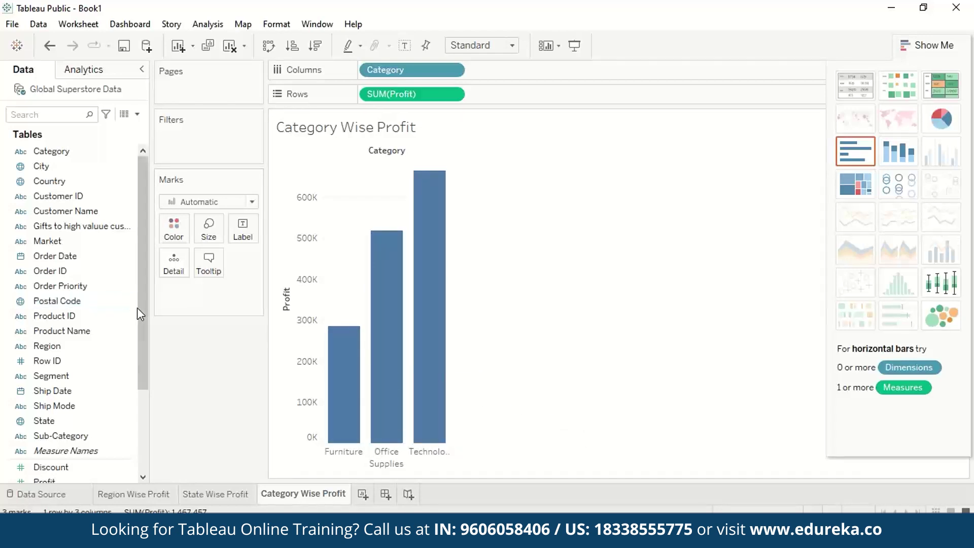
left_click(81, 436)
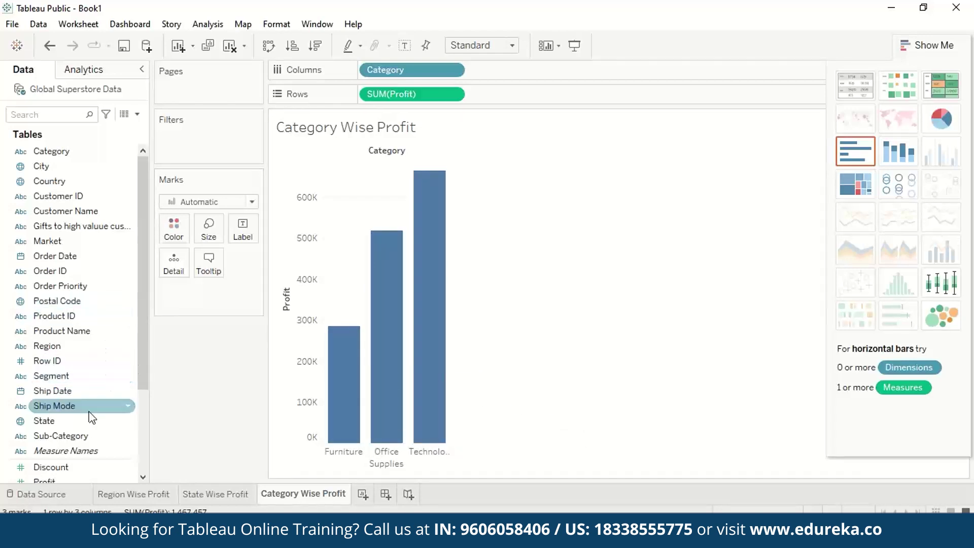
left_click_drag(81, 436, 522, 72)
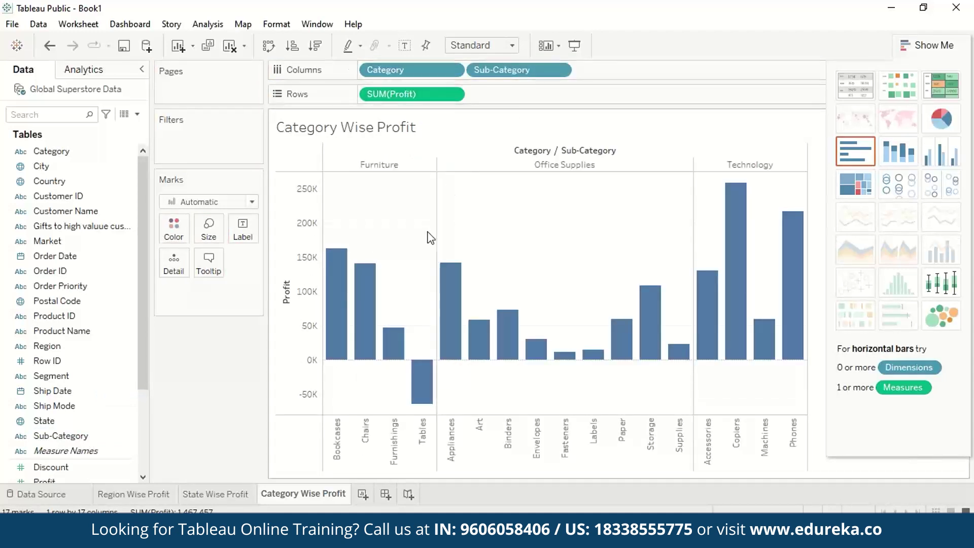
left_click(292, 46)
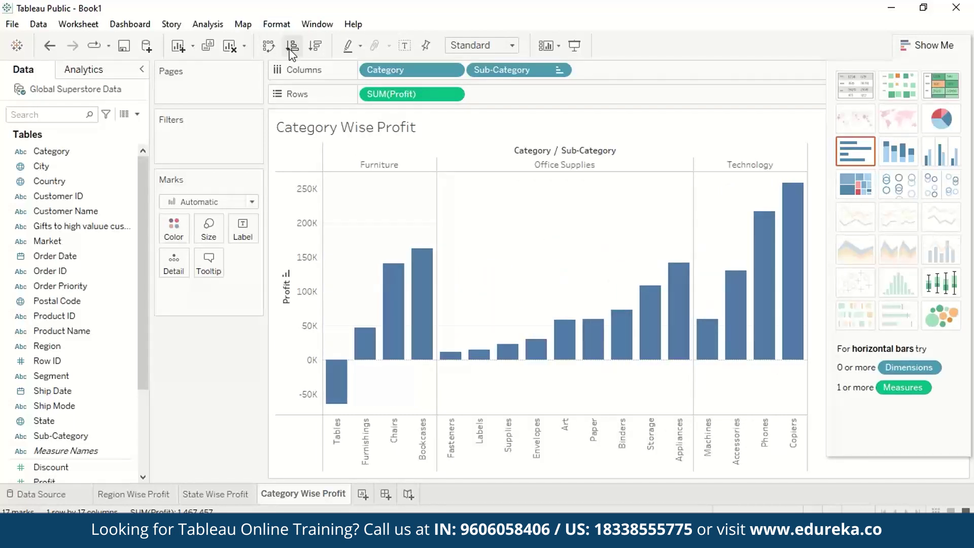
Color the sub-category bars by Profit
mouse_move(351, 387)
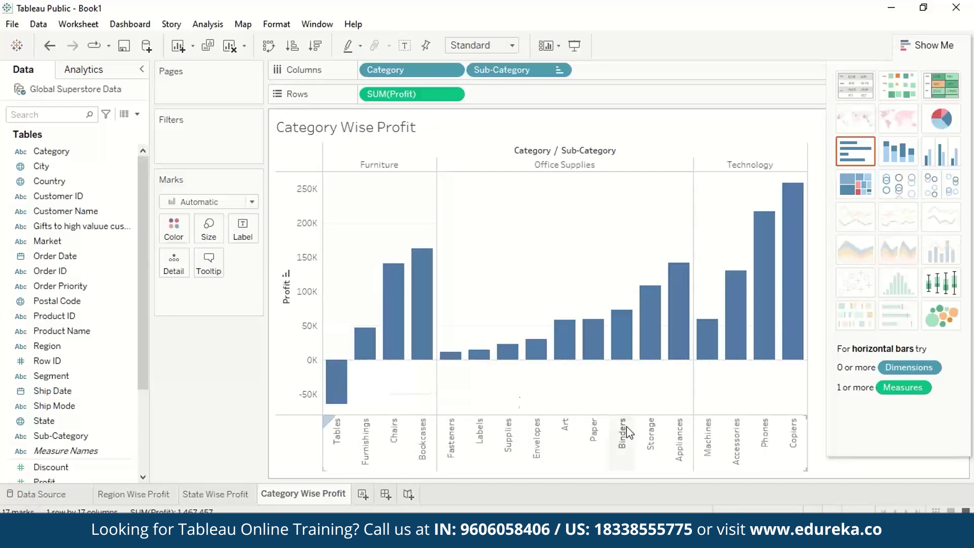
mouse_move(462, 375)
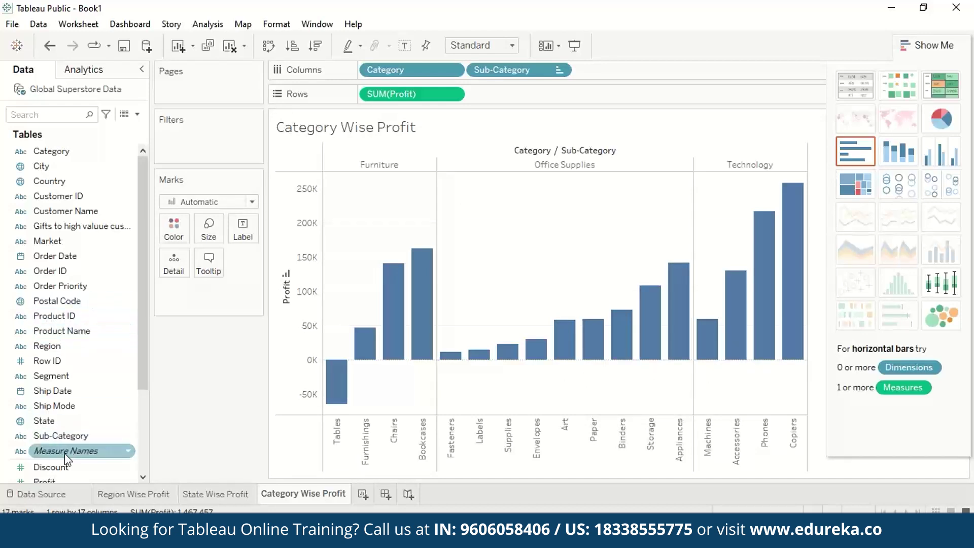
left_click_drag(54, 481, 170, 219)
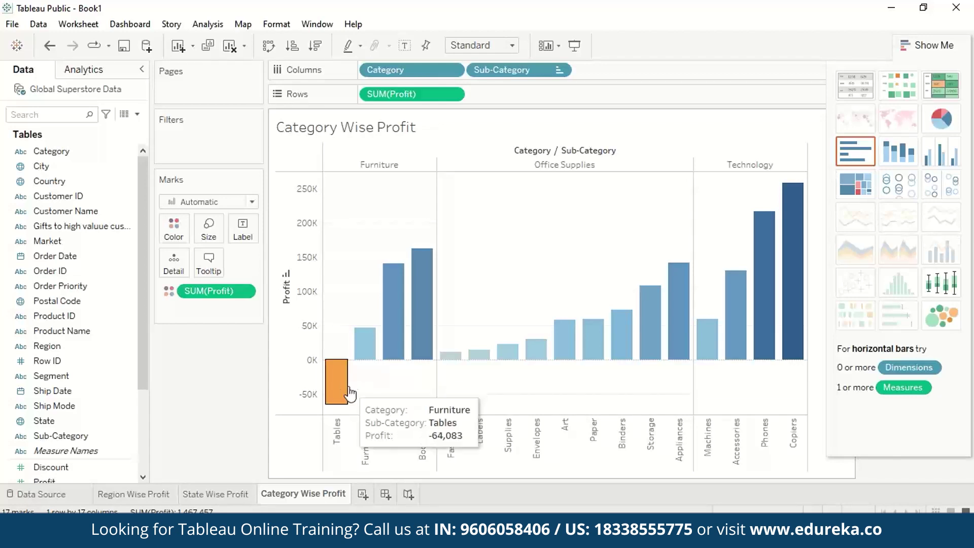
Try labelling the sub-category bars with Profit and remove the label field again
left_click_drag(44, 481, 243, 231)
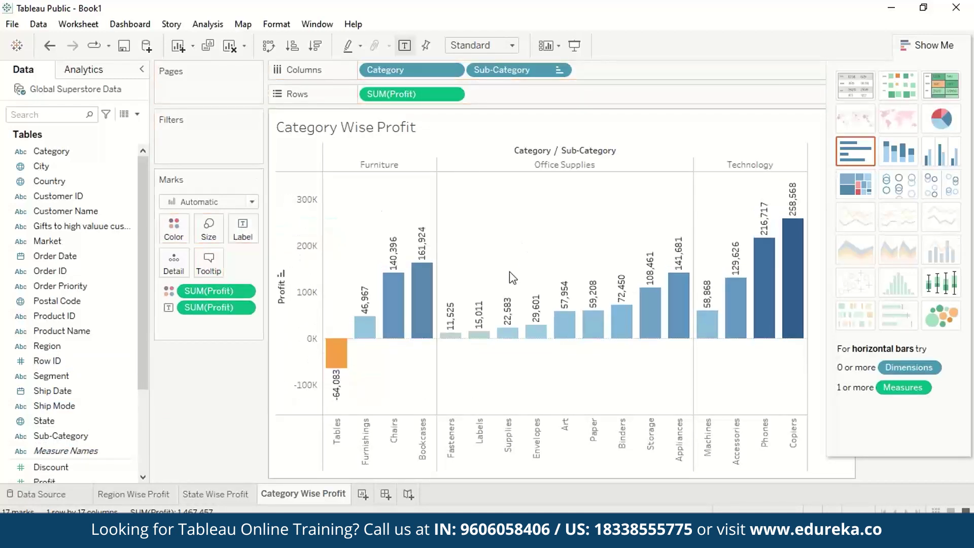
left_click_drag(225, 307, 81, 464)
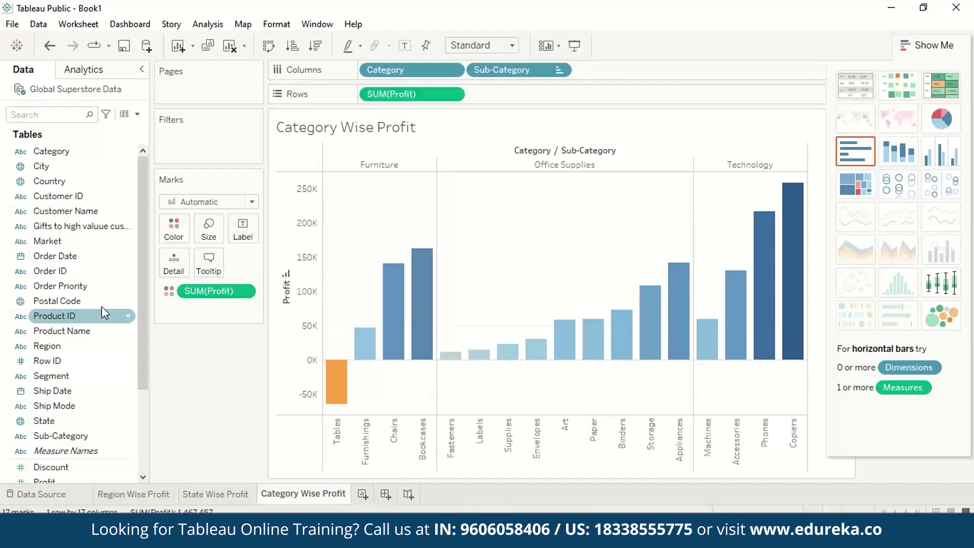
Create a new dashboard in the workbook
left_click(129, 25)
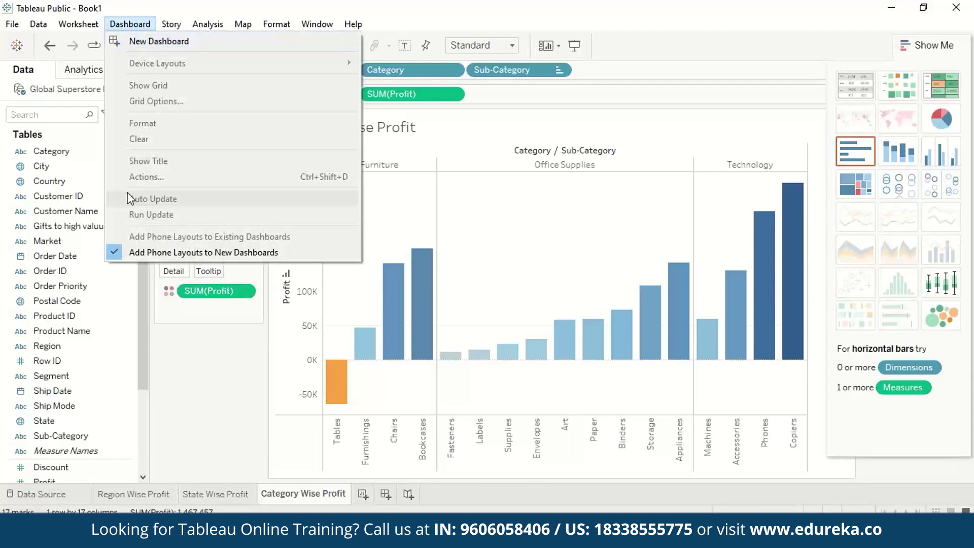
left_click(211, 366)
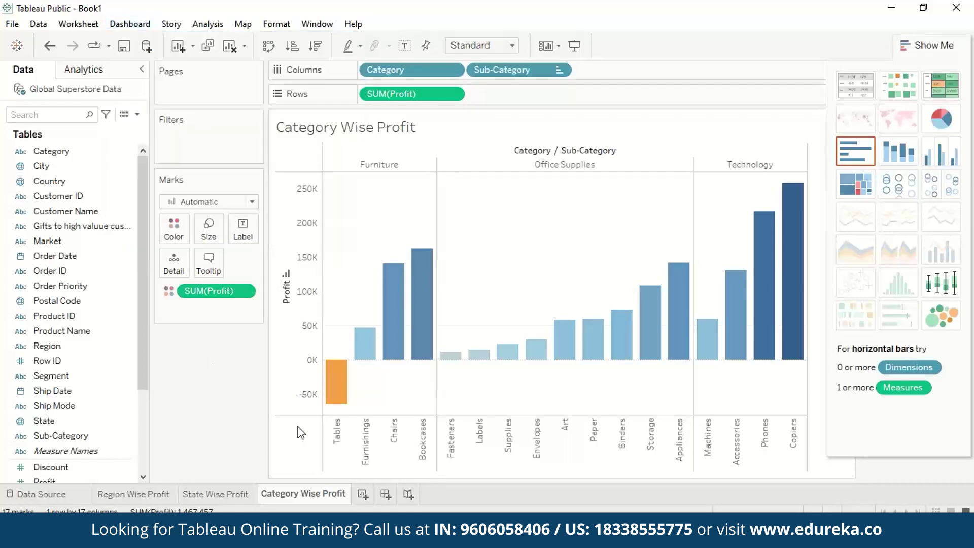
left_click(385, 495)
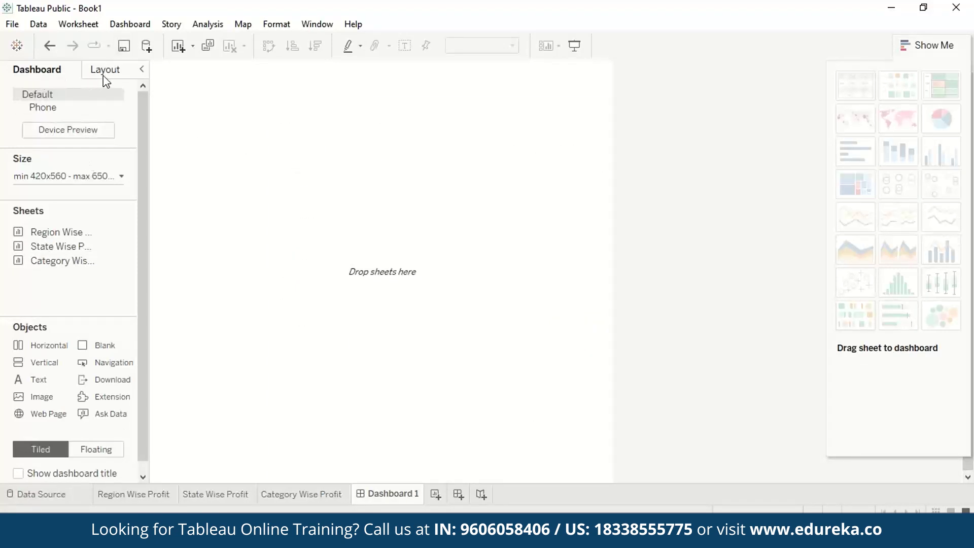
Look over the Category Wise Profit worksheet and the dashboard's Phone layout, ending on the Default layout
mouse_move(50, 262)
left_click(301, 496)
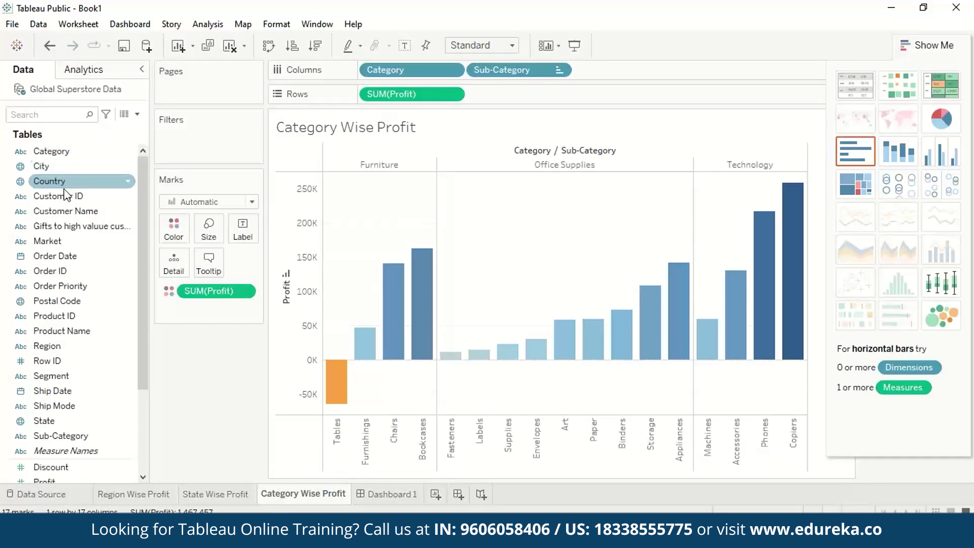
left_click_drag(143, 363, 329, 512)
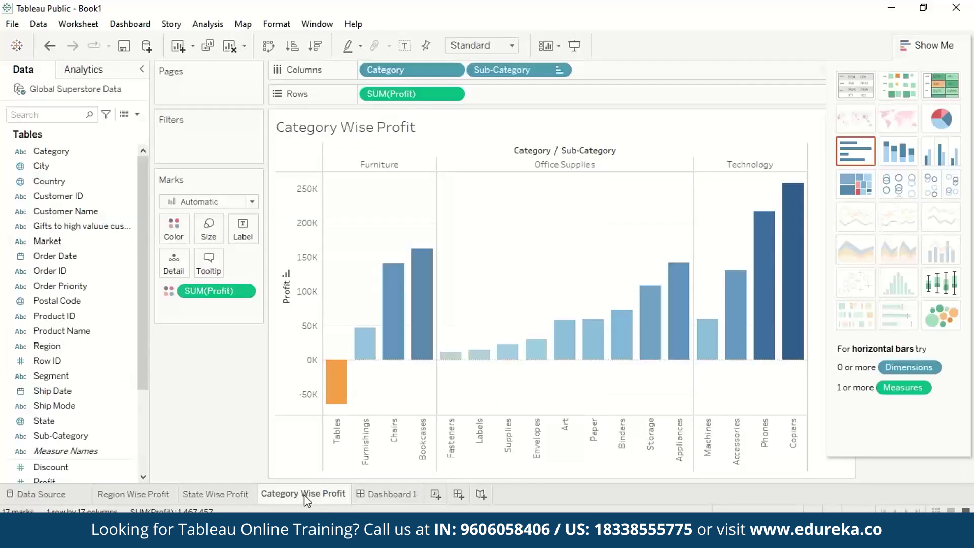
left_click(376, 500)
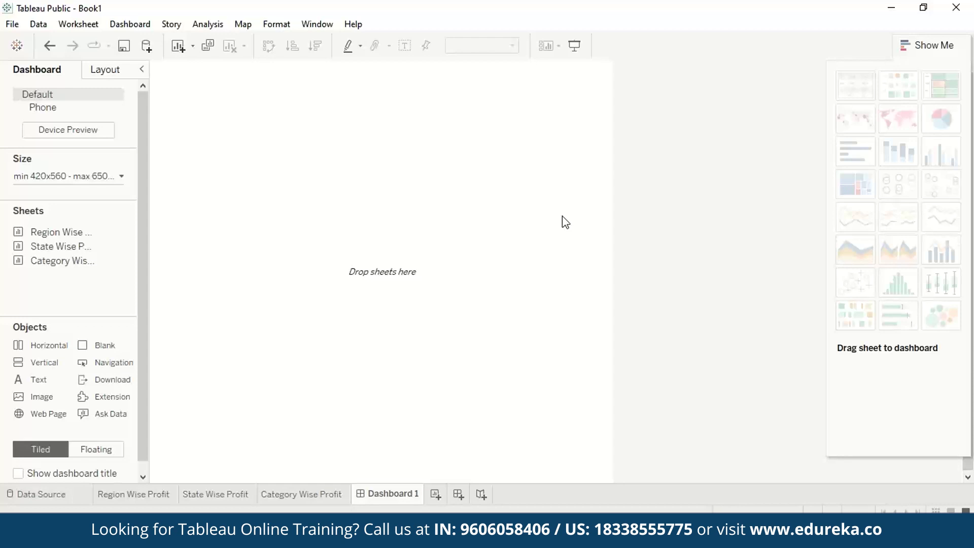
left_click(60, 109)
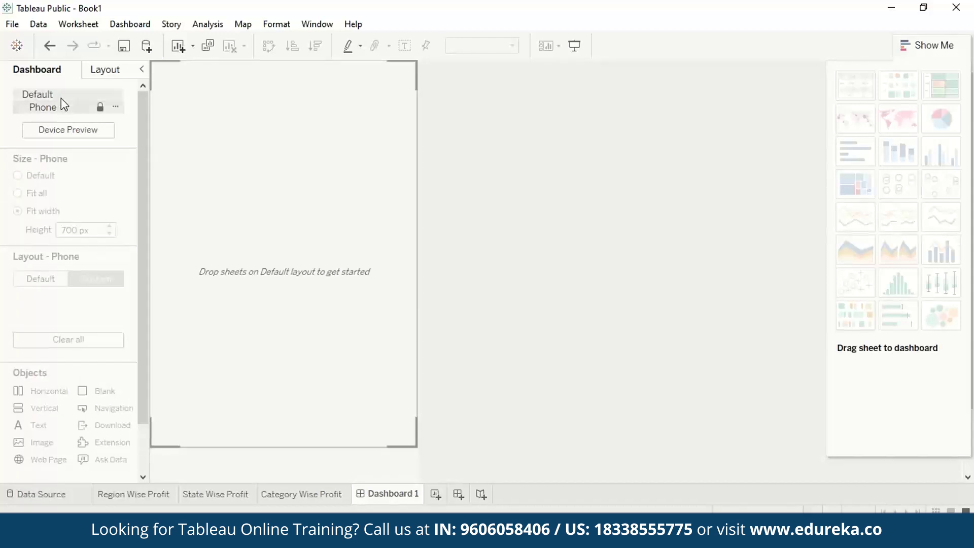
left_click(60, 97)
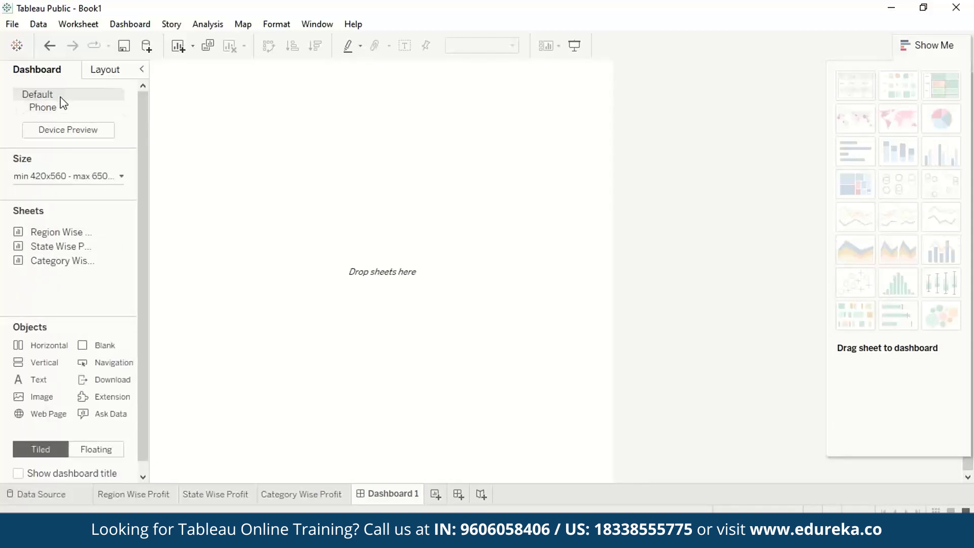
Change the dashboard size from a range to Automatic
left_click(123, 179)
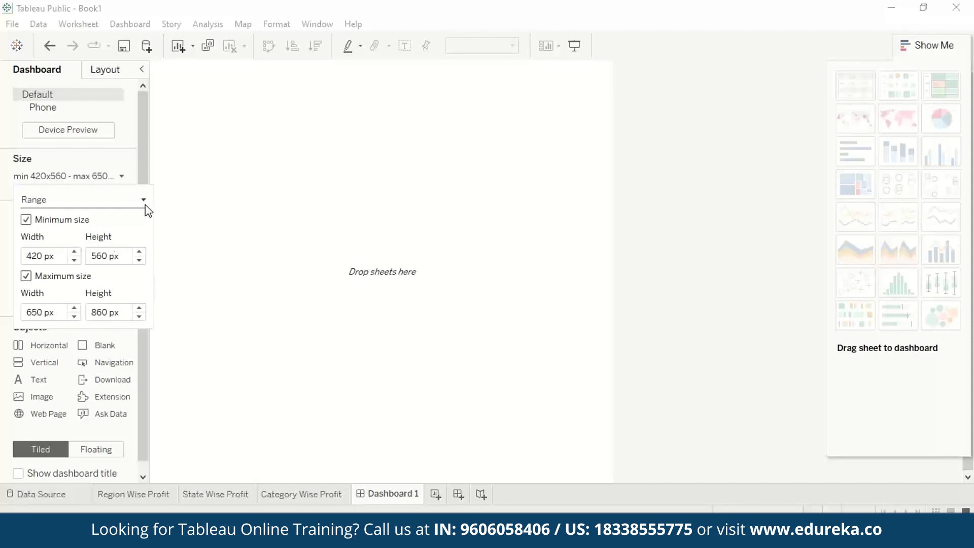
left_click(145, 202)
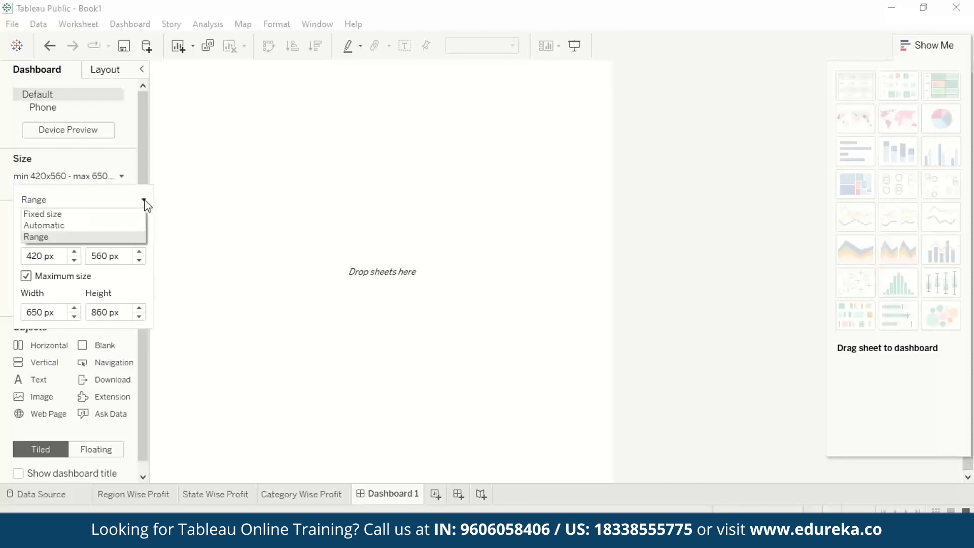
left_click(121, 226)
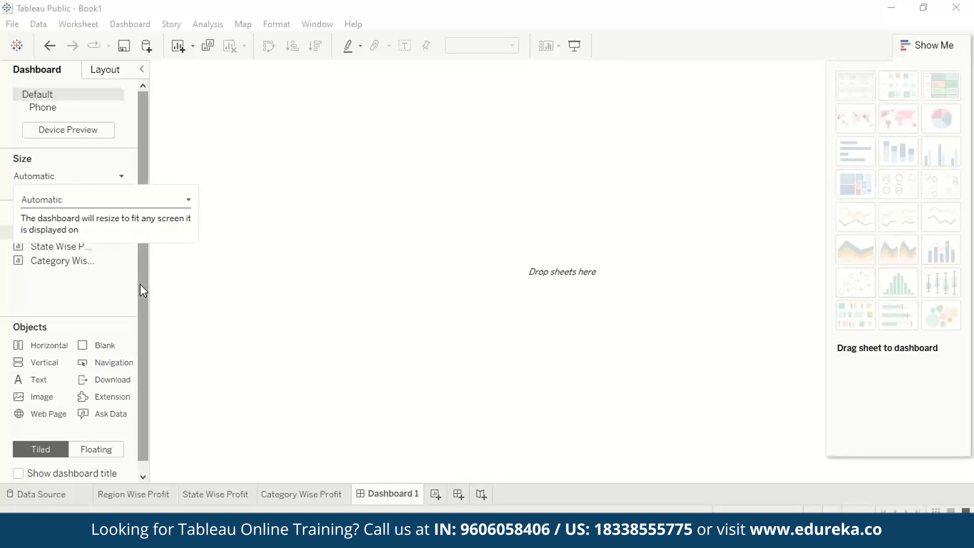
Try placing the Region Wise Profit and State Wise Profit sheets as tiled objects on the dashboard and undo the placement
scroll(141, 431, "down", 1)
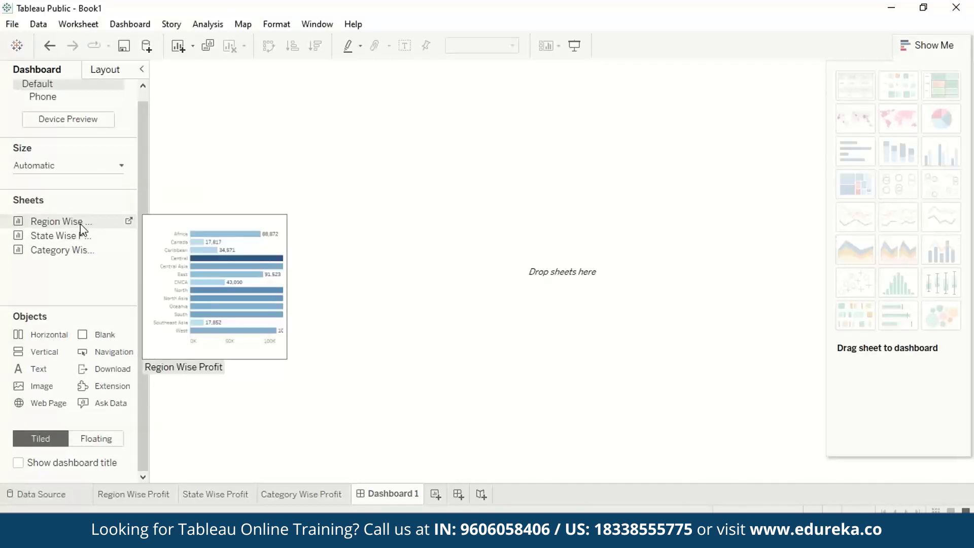
left_click_drag(80, 222, 268, 125)
left_click_drag(318, 351, 311, 223)
left_click_drag(56, 236, 265, 267)
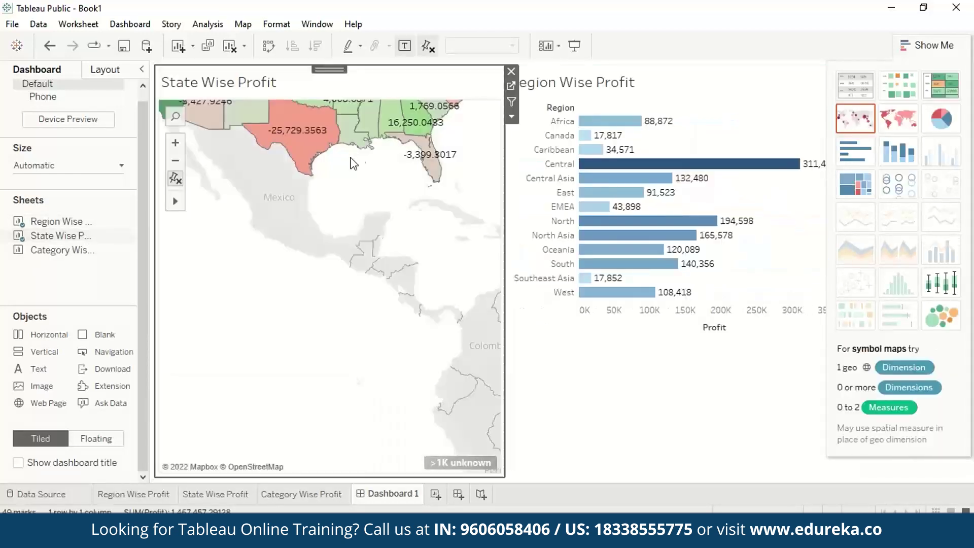
key("ctrl+z")
key("ctrl+z")
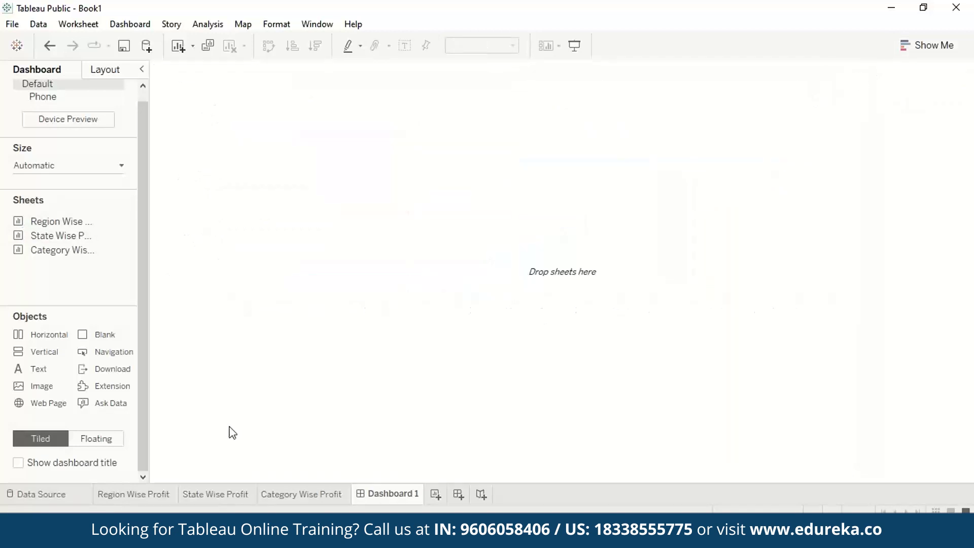
Switch dashboard objects to floating, try out the Region Wise Profit and State Wise Profit sheets, and remove them along with the Profit legend
left_click(94, 438)
left_click_drag(56, 221, 180, 96)
left_click_drag(89, 232, 389, 279)
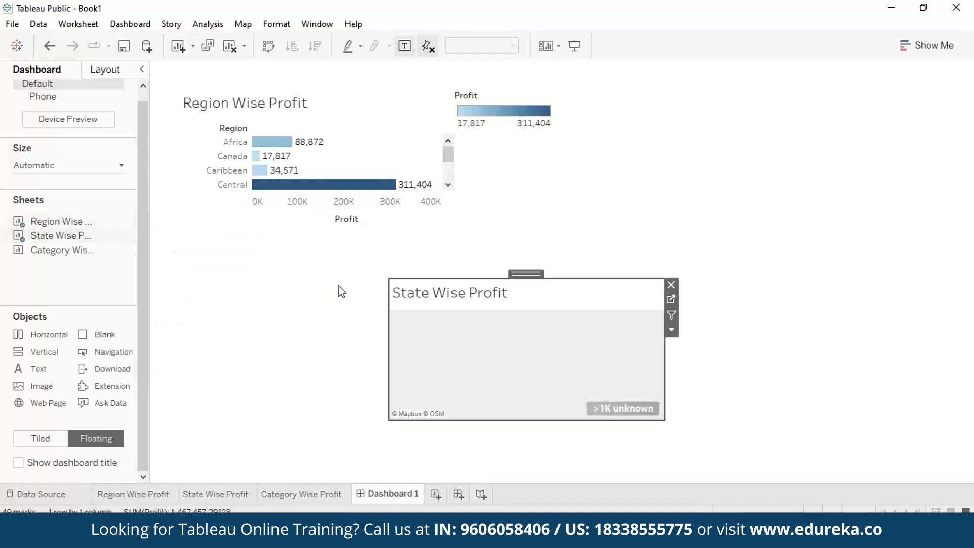
left_click(671, 286)
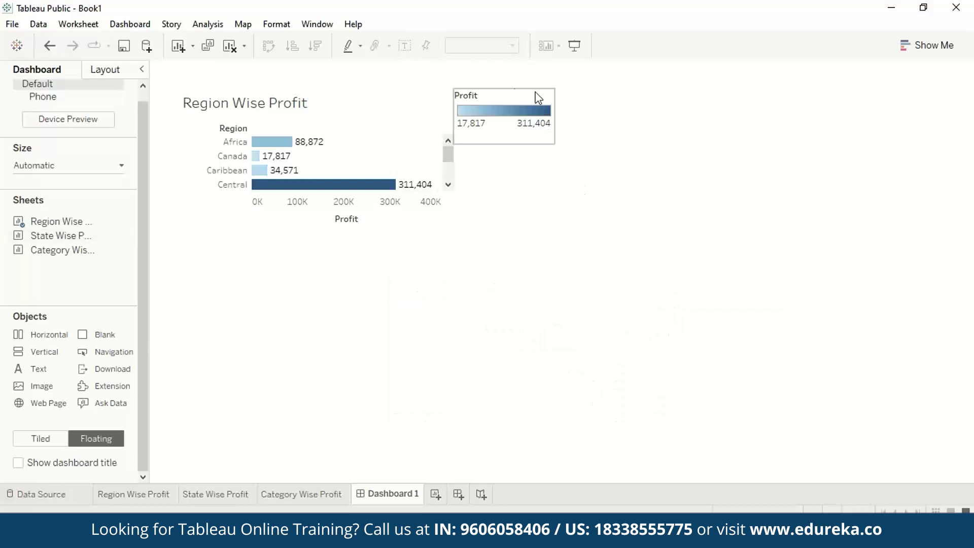
left_click(410, 93)
left_click(450, 95)
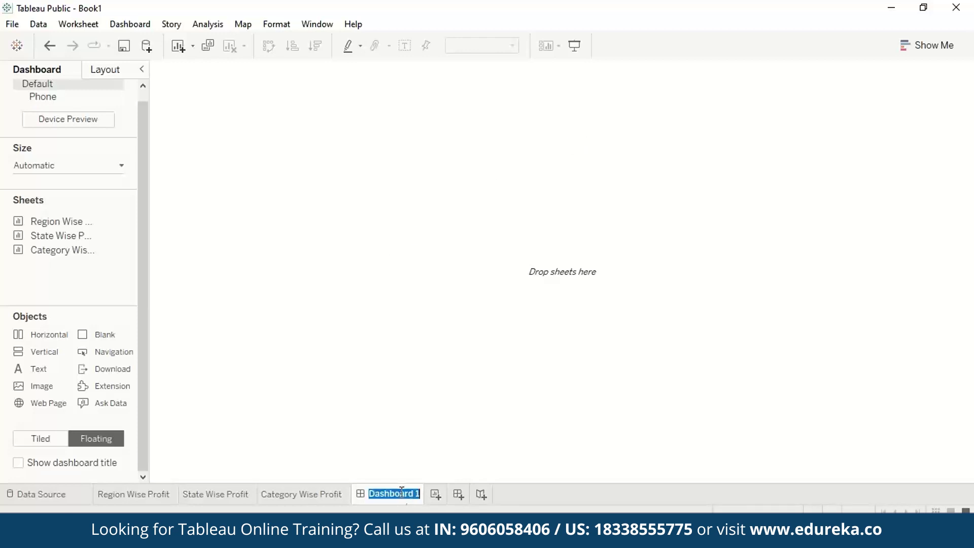
Rename the dashboard as Profit Performance
type("Pro")
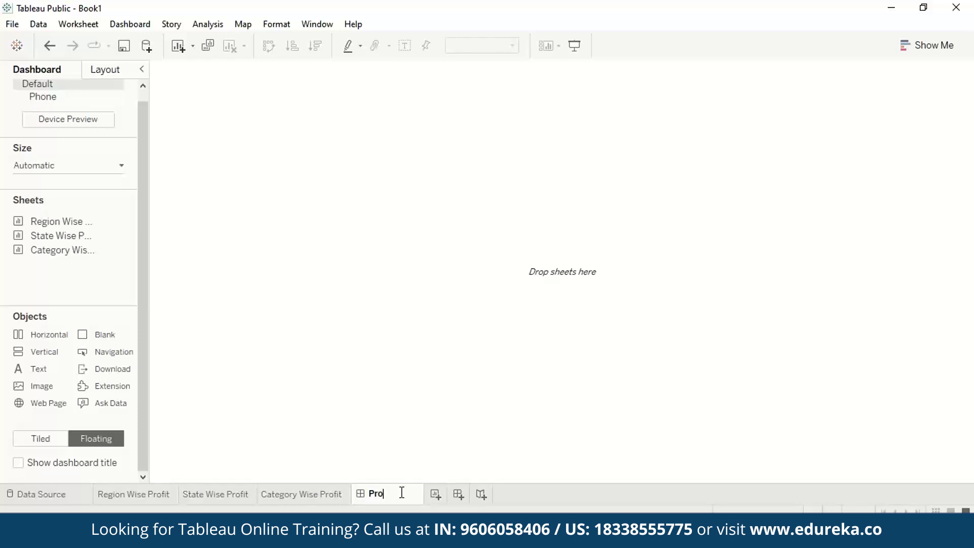
type("fit Performance")
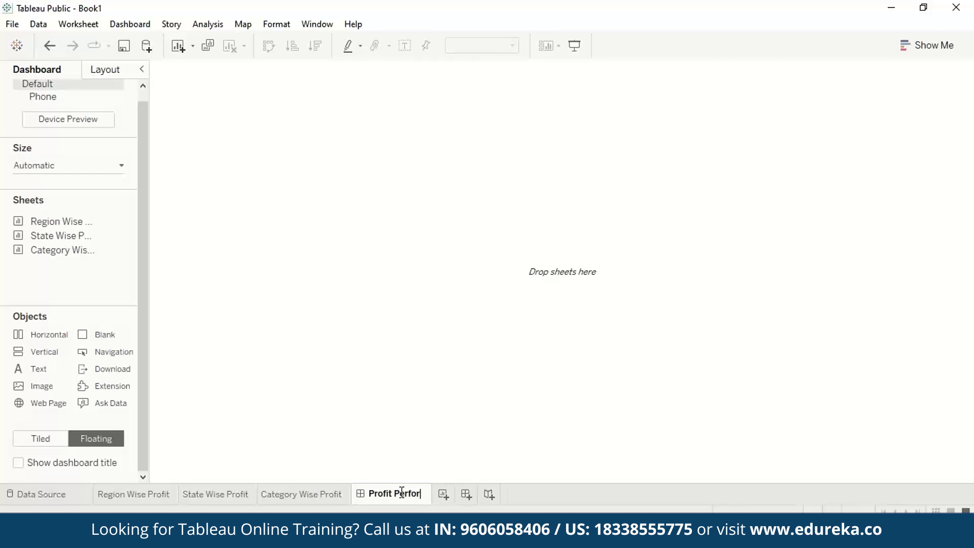
key("Return")
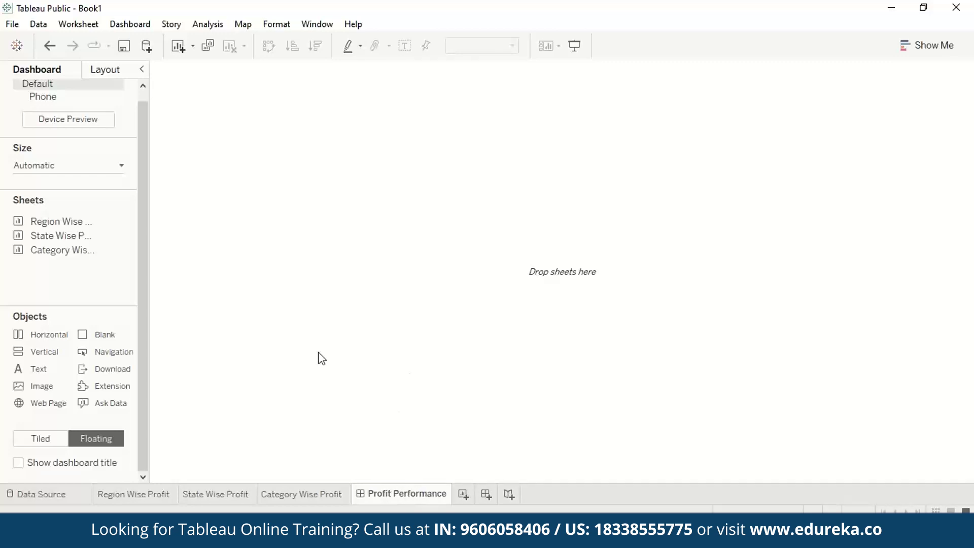
Switch dashboard objects to tiled and place Region Wise Profit, with State Wise Profit beside it and Category Wise Profit below the state map
left_click(60, 223)
left_click(40, 438)
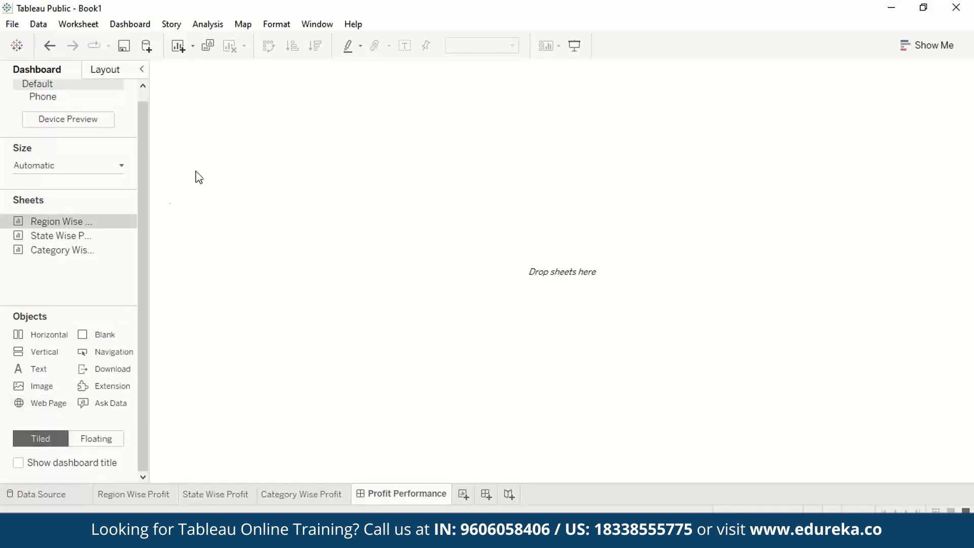
left_click_drag(99, 223, 288, 127)
left_click_drag(62, 237, 695, 235)
left_click_drag(70, 251, 666, 328)
left_click_drag(668, 372, 554, 333)
left_click(815, 327)
left_click(931, 410)
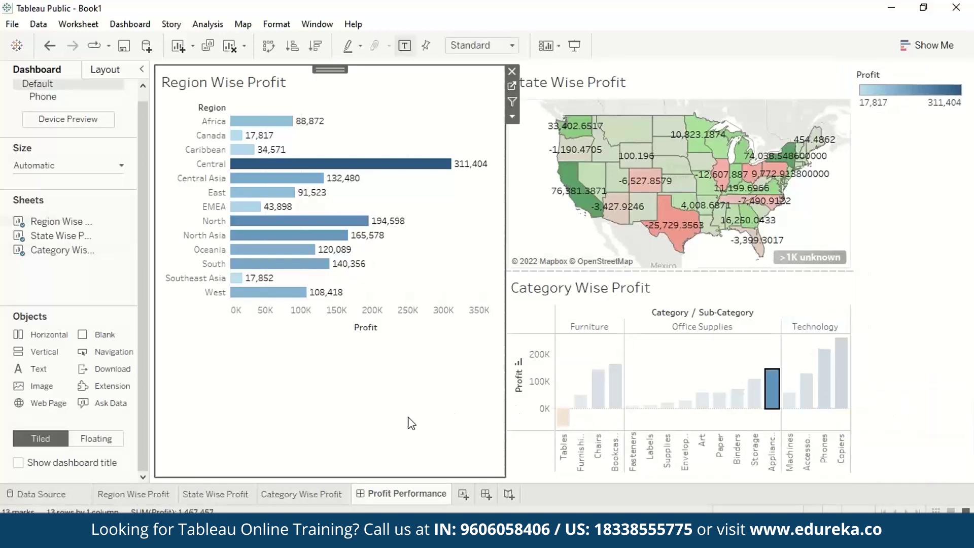
Move the Category Wise Profit chart beneath Region Wise Profit so that the state map takes the full height
left_click_drag(679, 278, 320, 371)
left_click(497, 185)
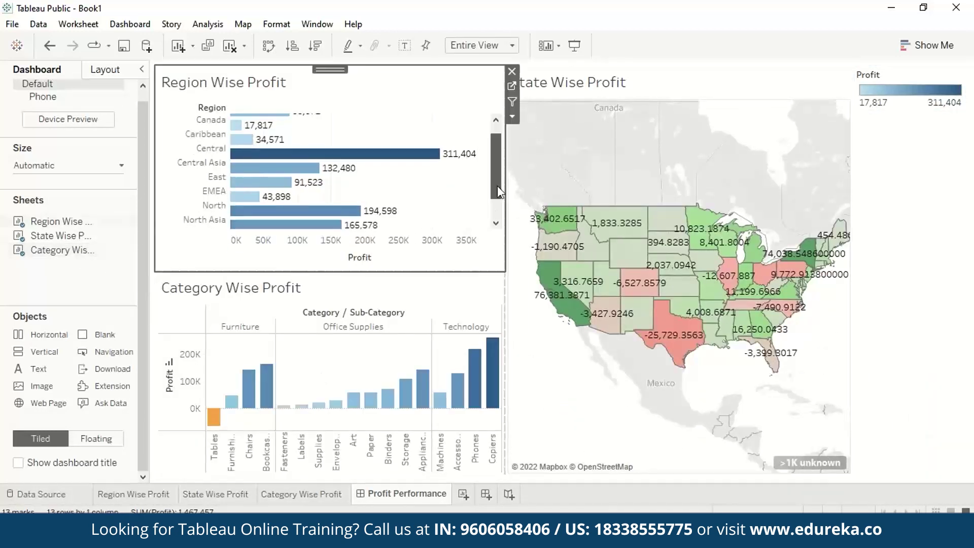
scroll(497, 186, "down", 1)
left_click(892, 162)
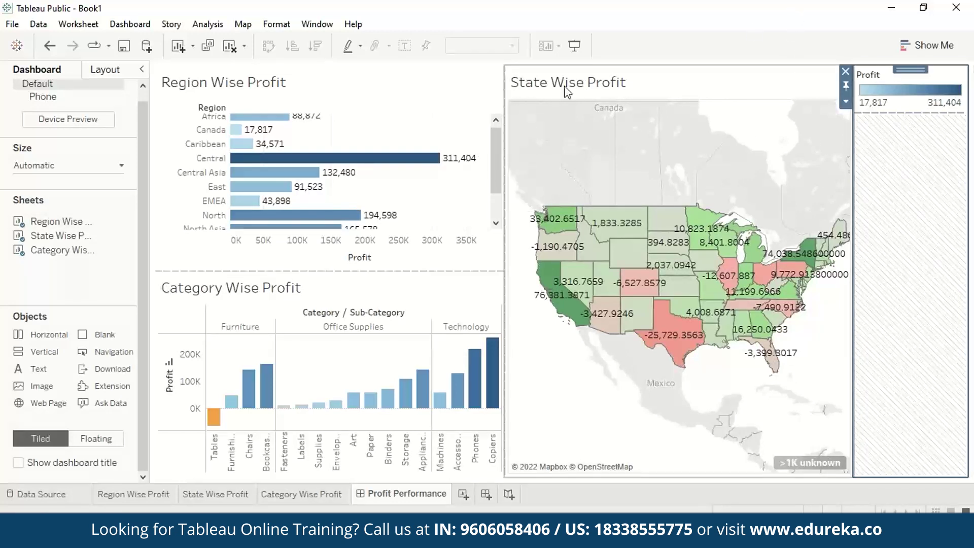
Use the Region Wise Profit sheet as a filter and filter the dashboard to the Central region
left_click(499, 130)
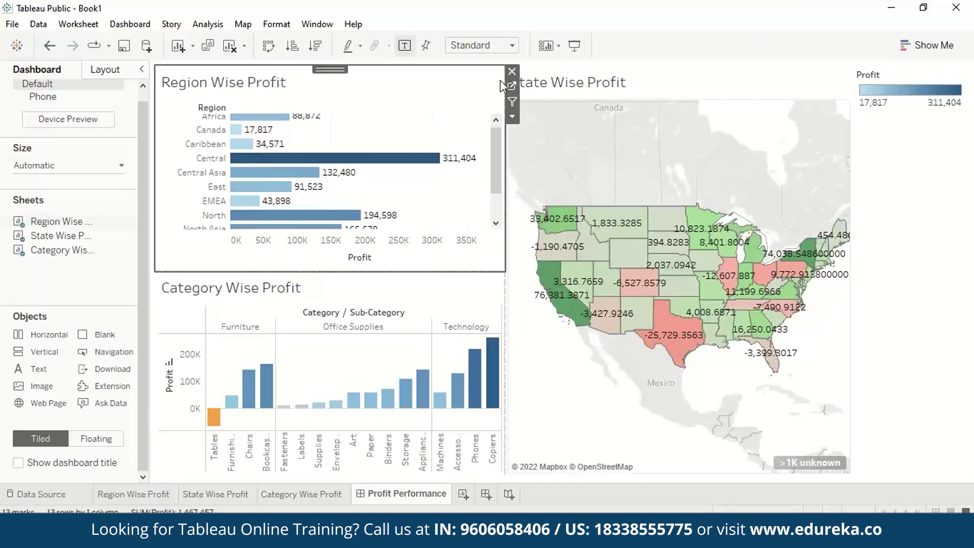
left_click(513, 103)
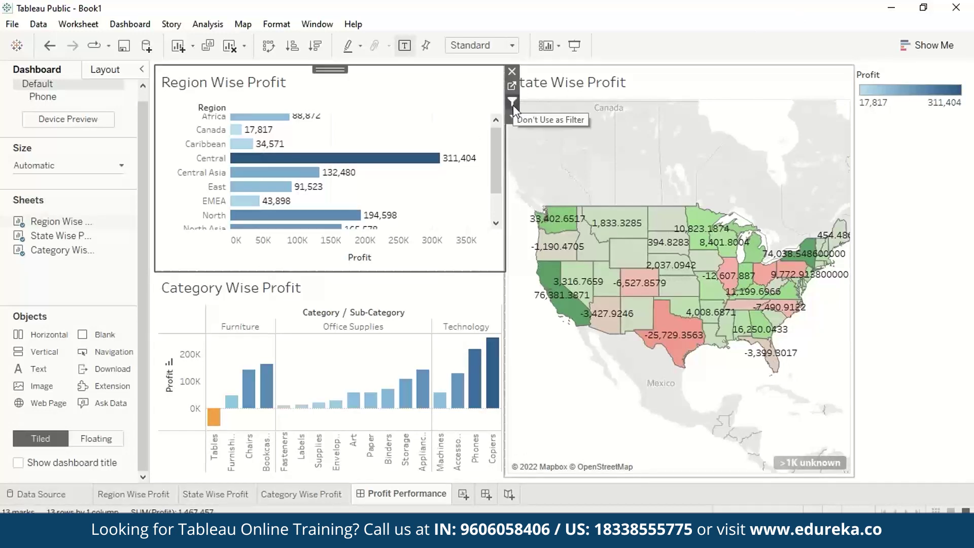
left_click(393, 165)
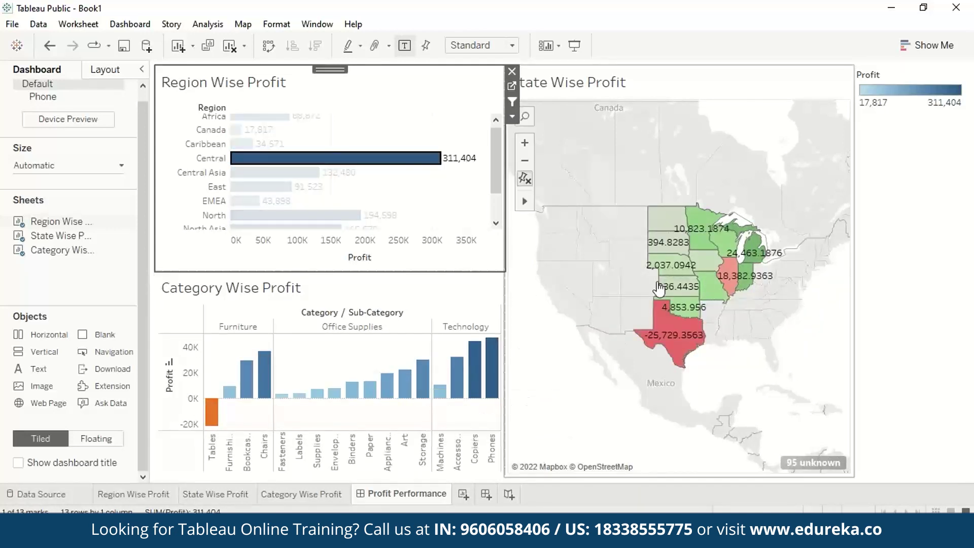
left_click(511, 103)
left_click(512, 103)
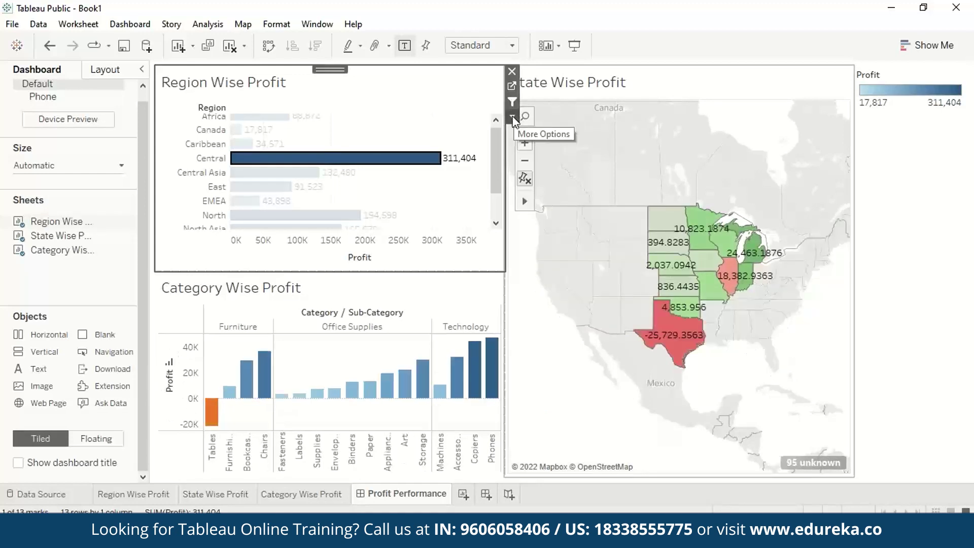
Show a Region filter for the Region Wise Profit sheet and display it as Multiple Values (dropdown)
left_click(512, 118)
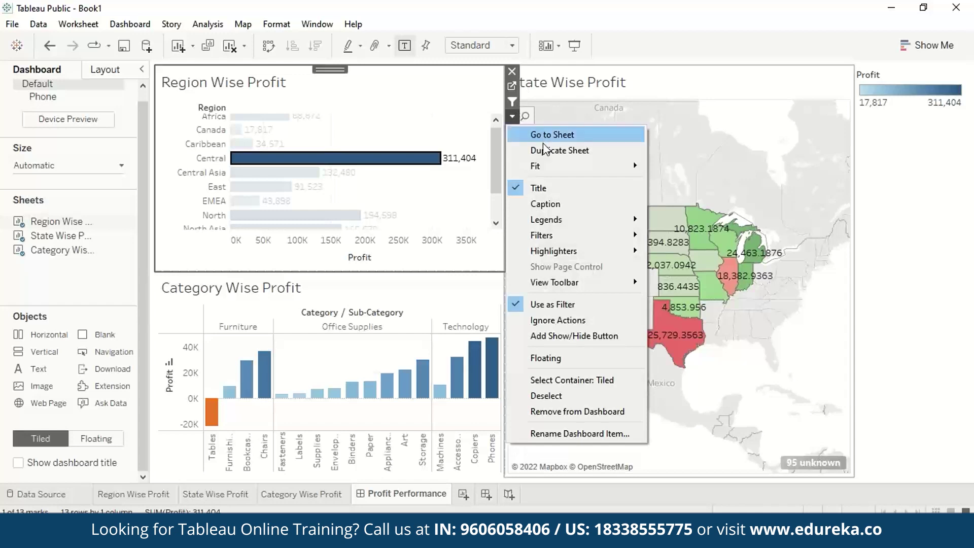
mouse_move(555, 239)
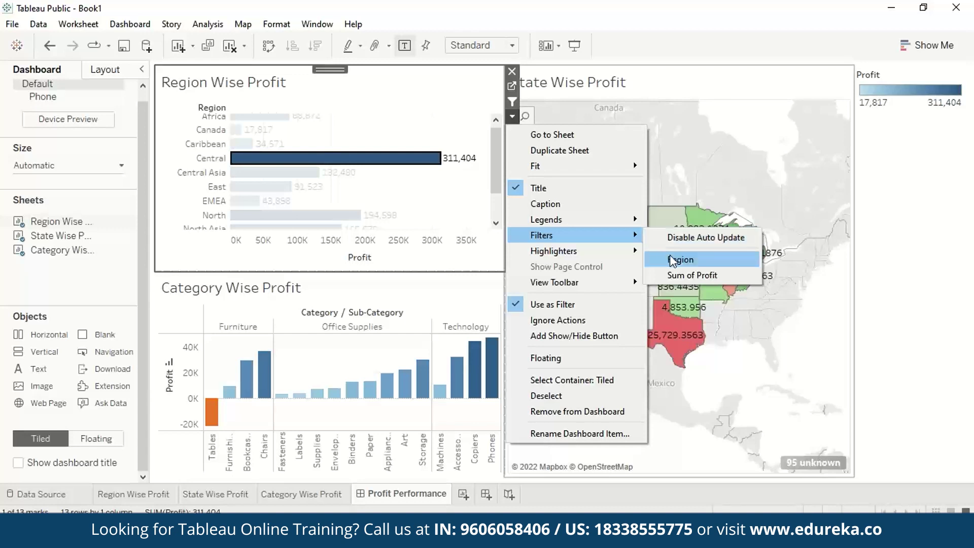
left_click(727, 262)
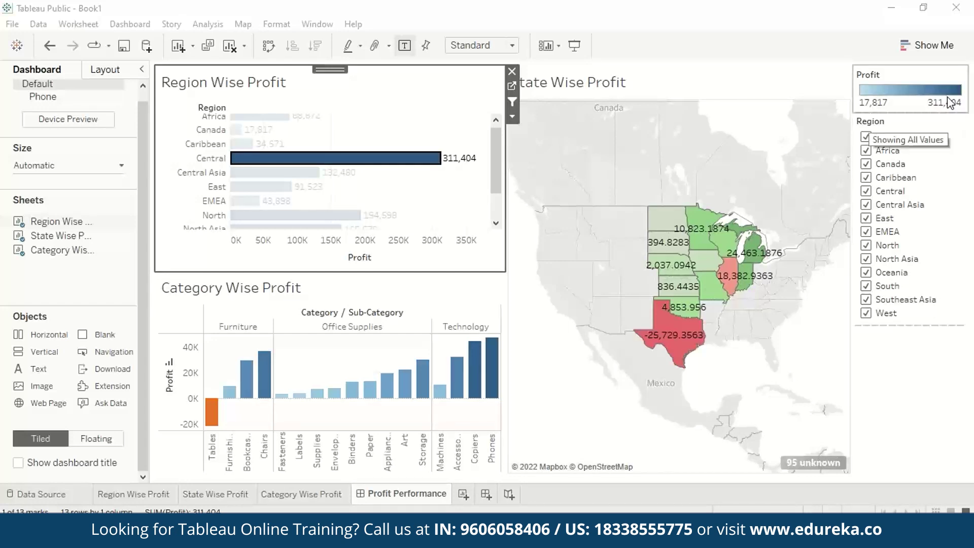
left_click(944, 124)
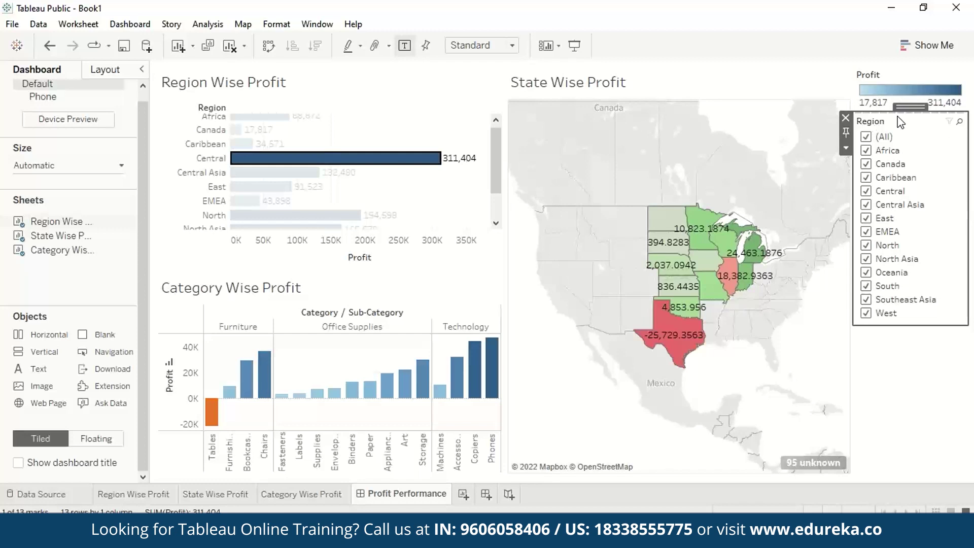
left_click(846, 149)
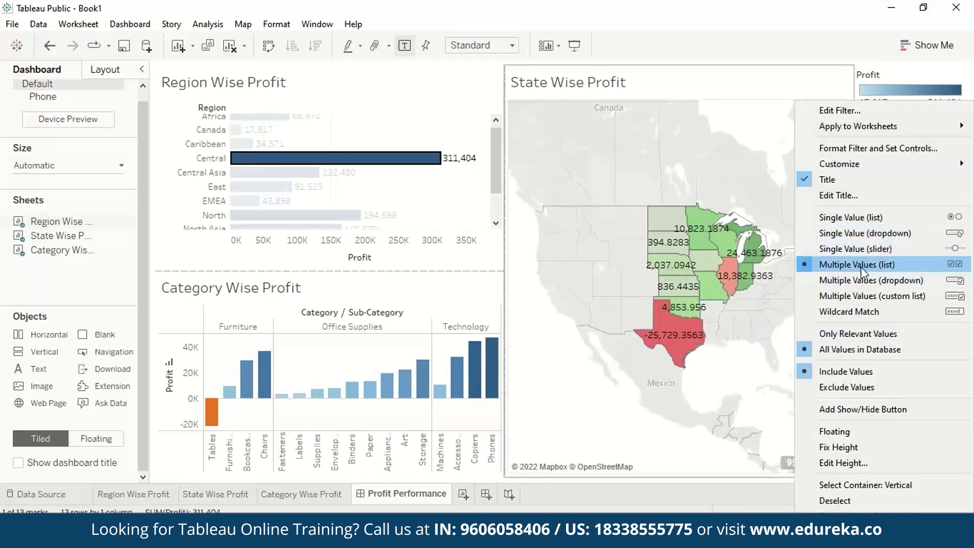
left_click(902, 282)
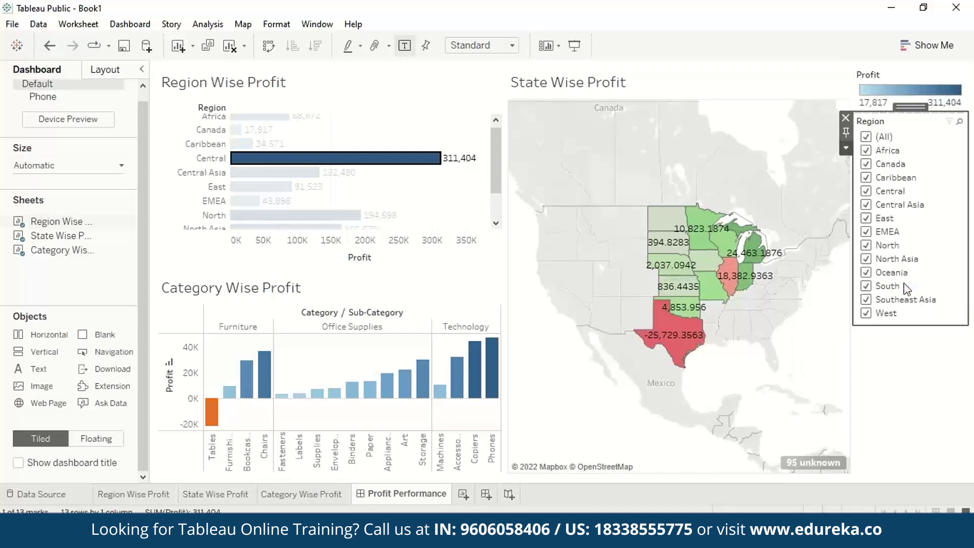
Try the Region filter with only Central Asia and Central selected, and restore all regions
left_click(955, 137)
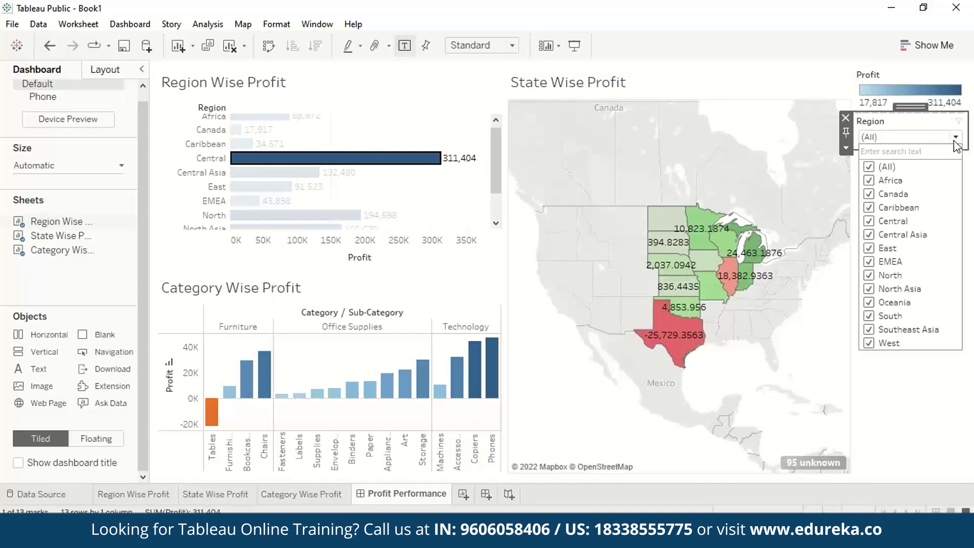
left_click(869, 167)
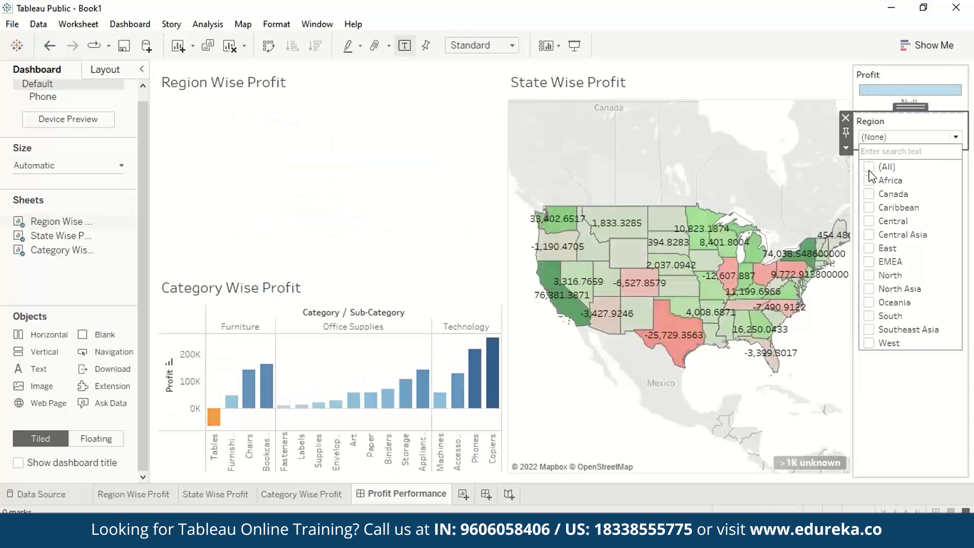
left_click(868, 234)
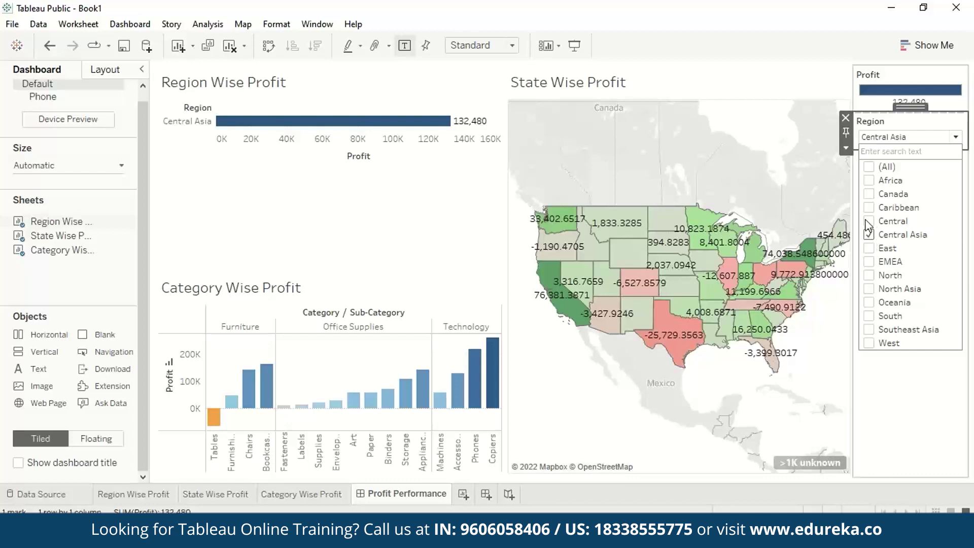
left_click(868, 221)
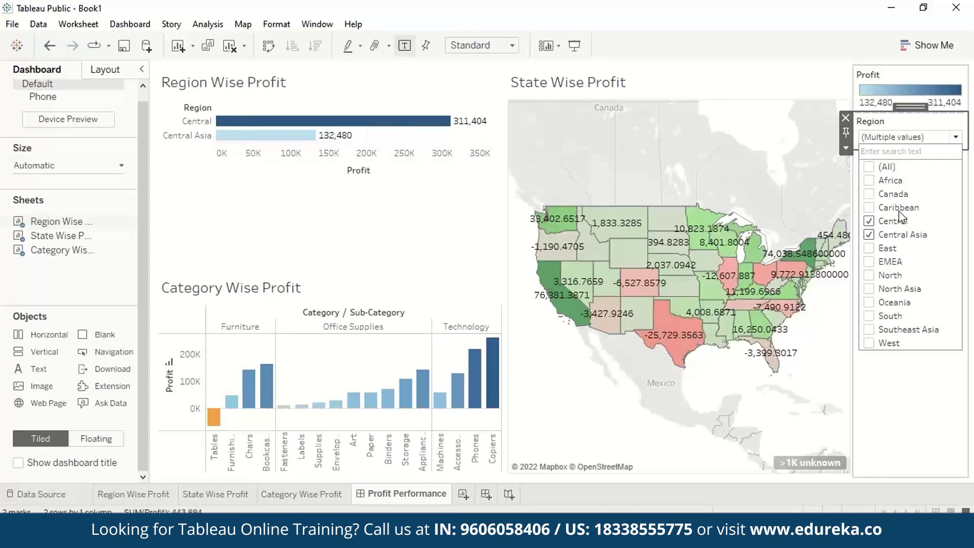
left_click(869, 167)
Use the Category Wise Profit and State Wise Profit sheets as filters on the dashboard
left_click(390, 316)
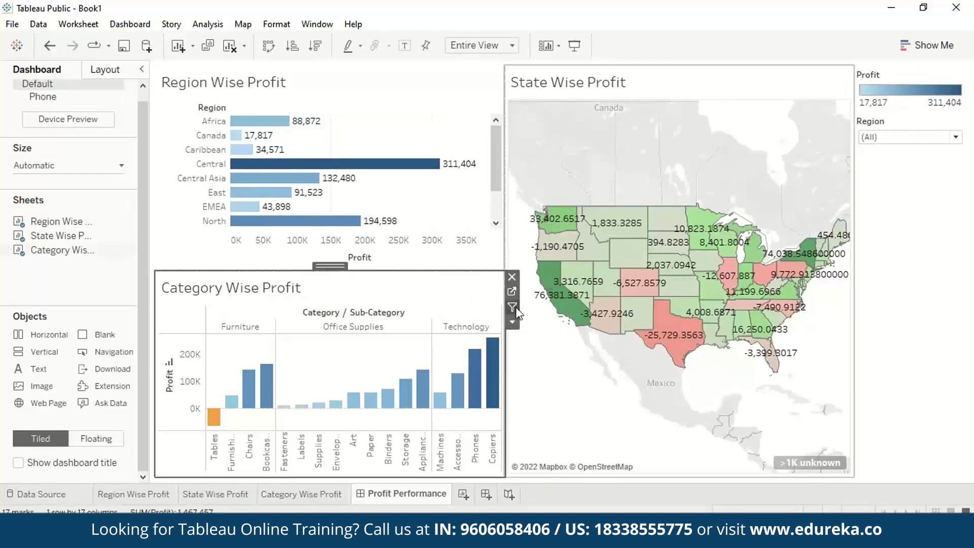
left_click(798, 99)
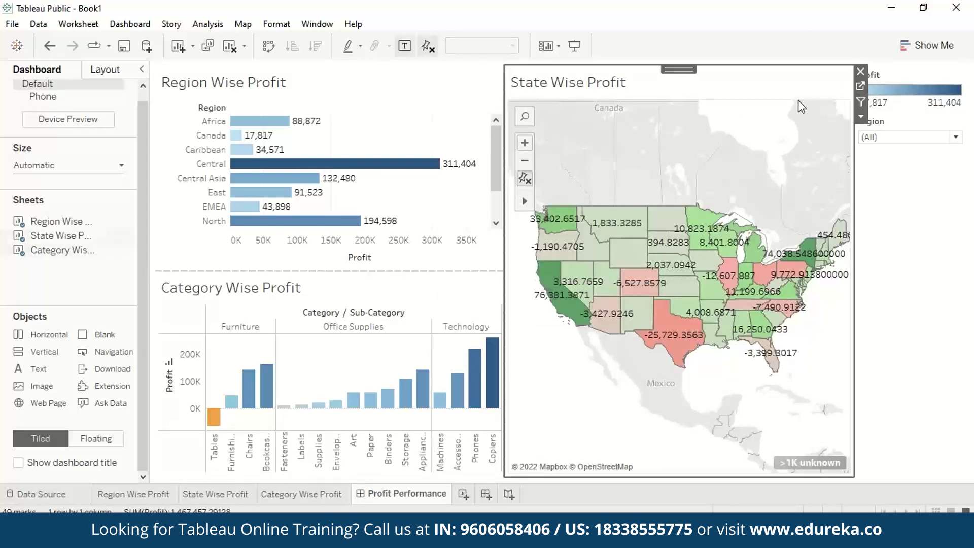
left_click(486, 307)
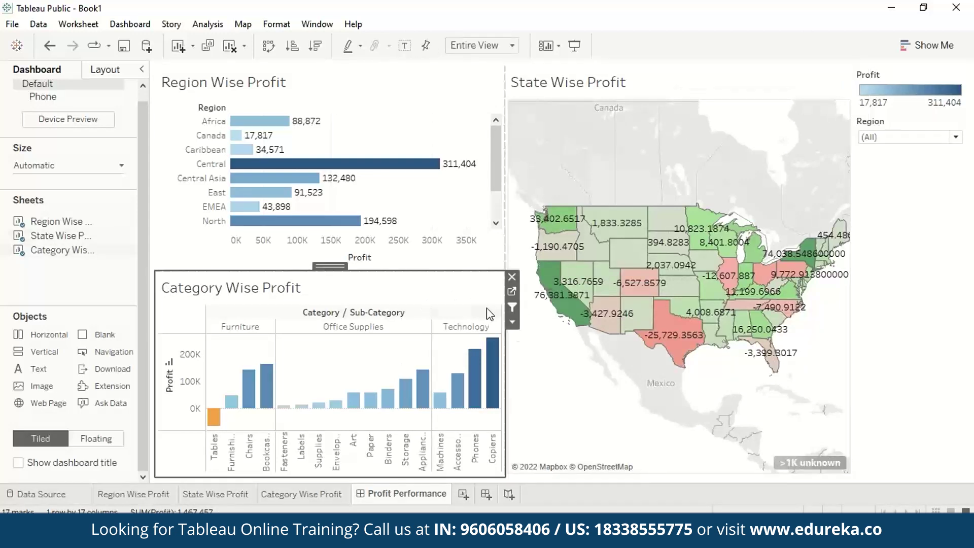
Show a Category filter for the Category Wise Profit sheet
left_click(514, 323)
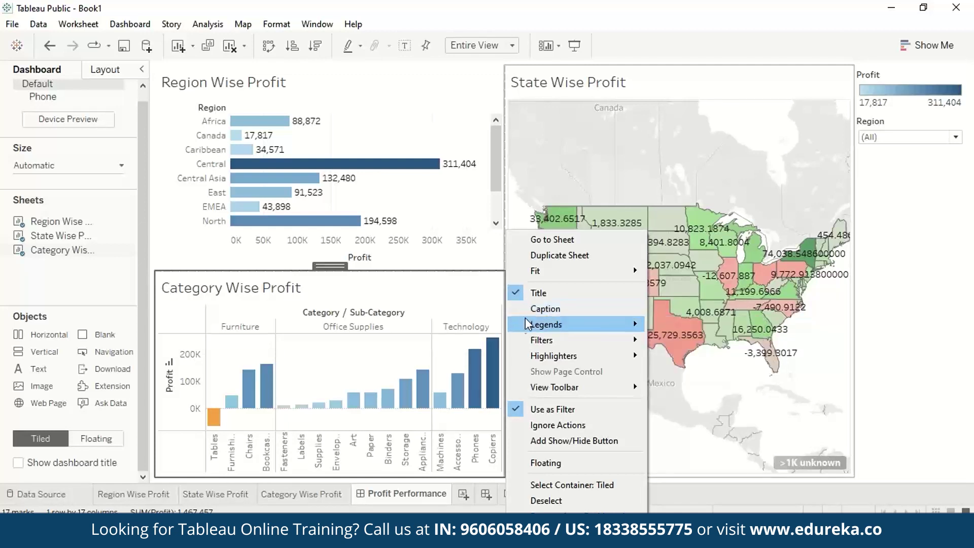
mouse_move(530, 341)
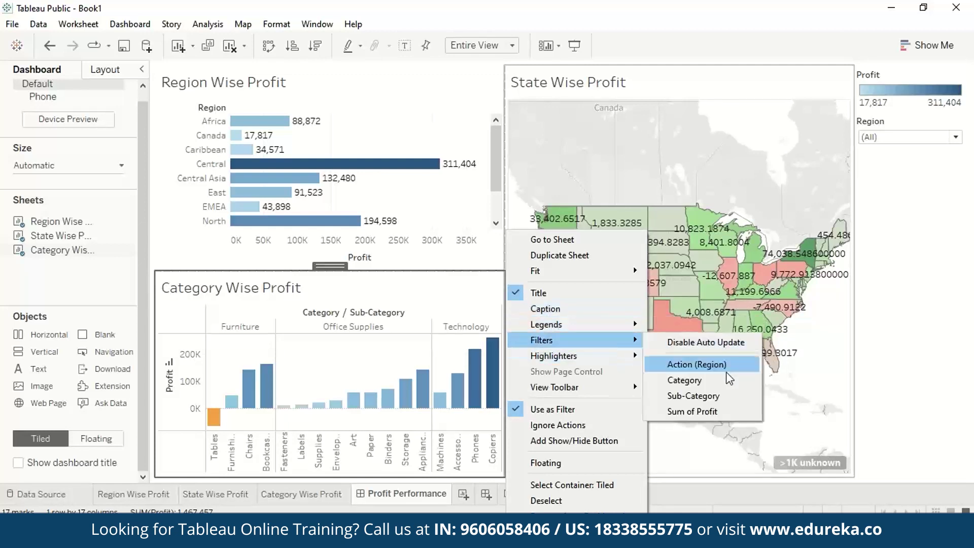
left_click(729, 387)
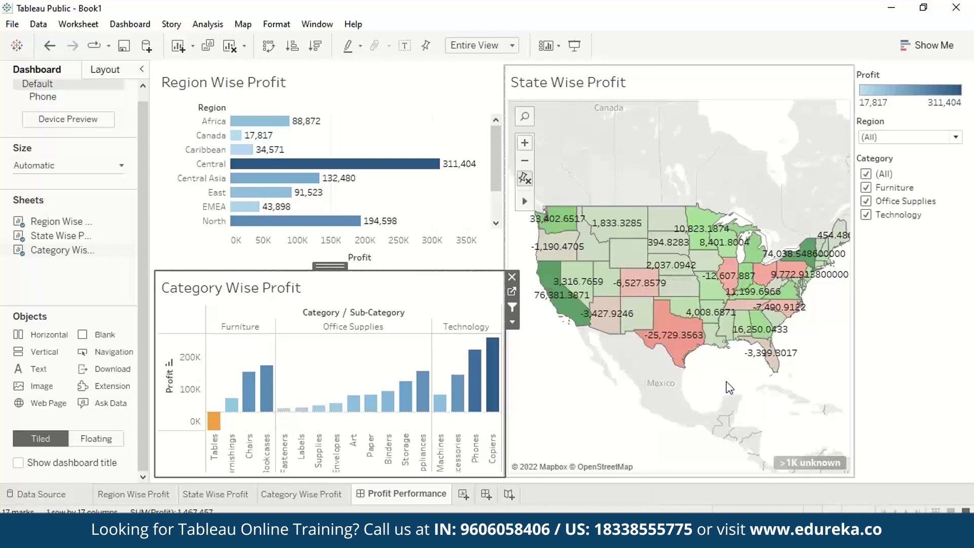
Try the Category filter with only Furniture selected, and restore all categories
left_click(871, 174)
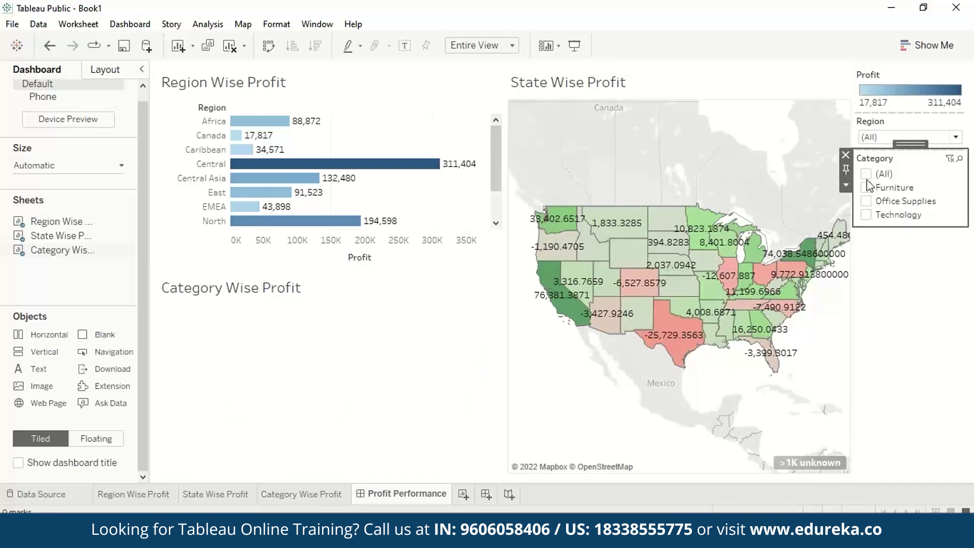
left_click(866, 191)
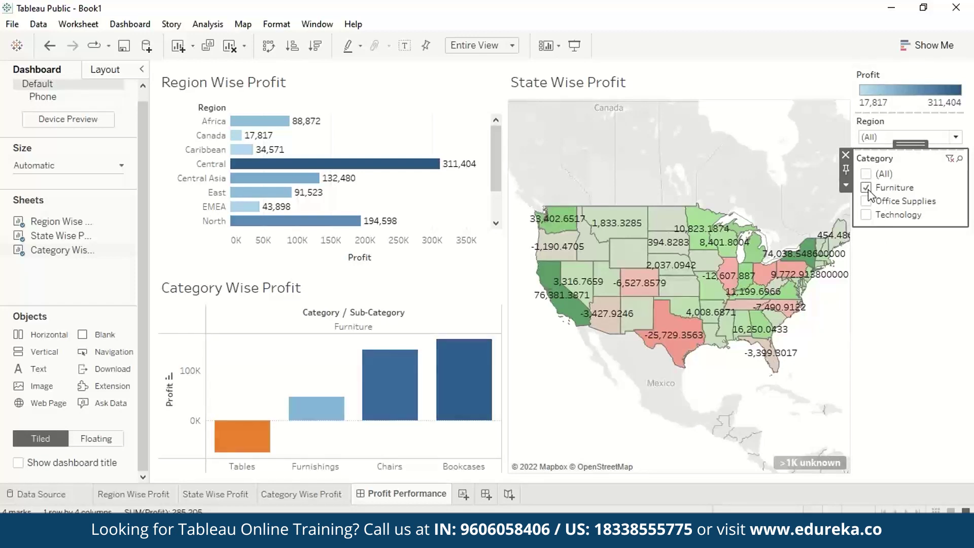
left_click(865, 192)
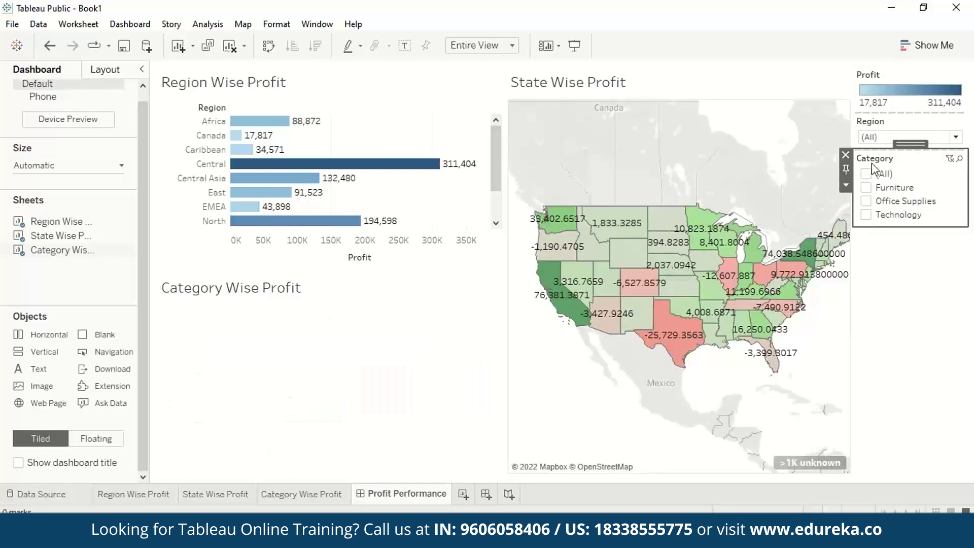
left_click(866, 174)
Show a State filter for the State Wise Profit sheet
left_click(843, 133)
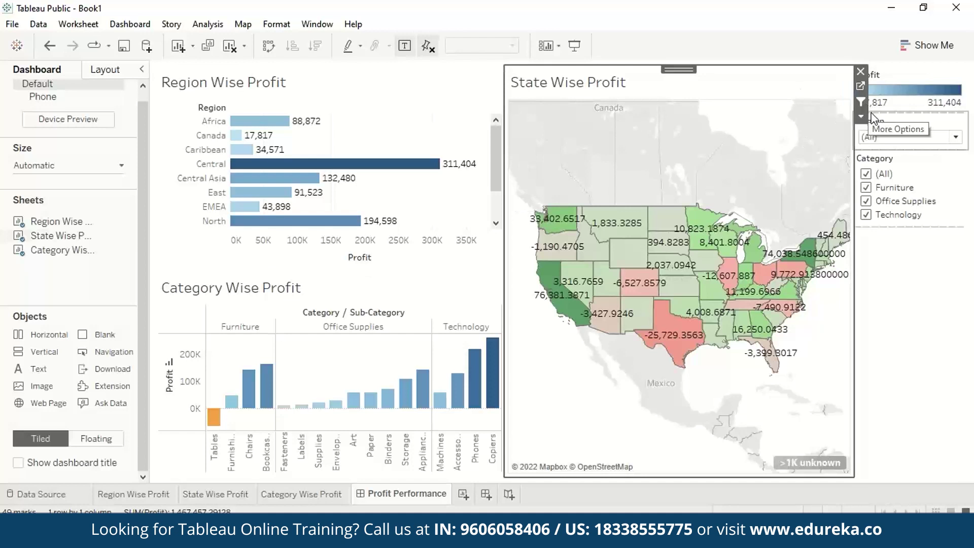
left_click(861, 118)
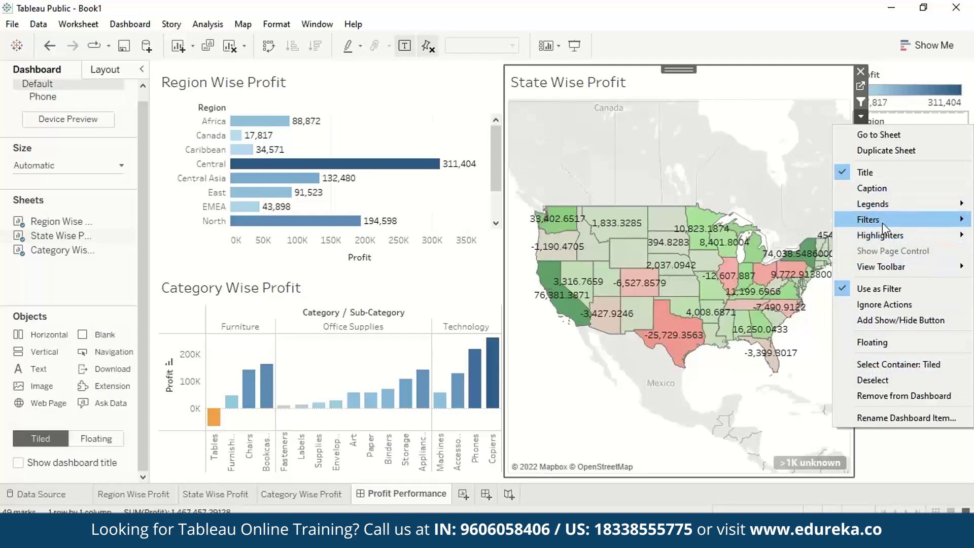
mouse_move(882, 222)
left_click(783, 292)
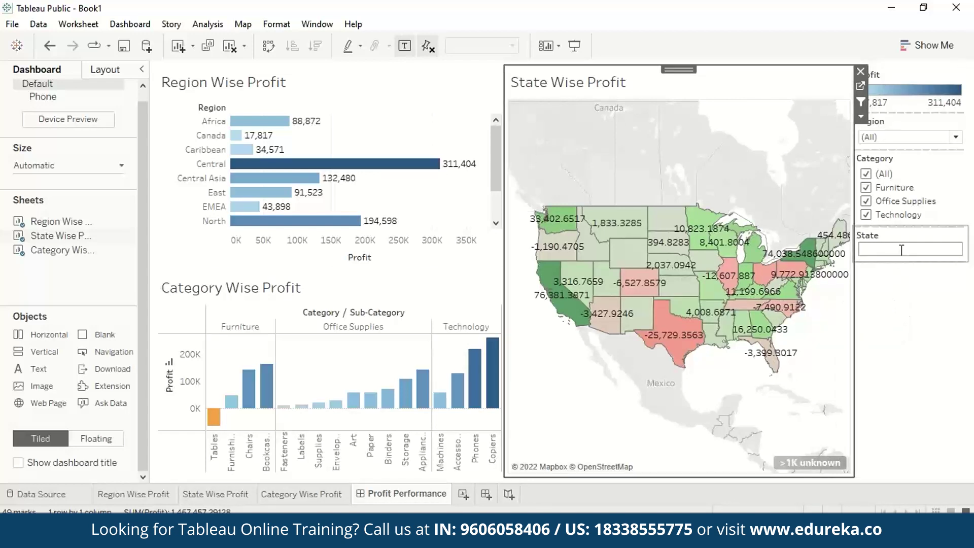
Display the State filter as Multiple Values (dropdown) and look over its list of states
left_click(901, 249)
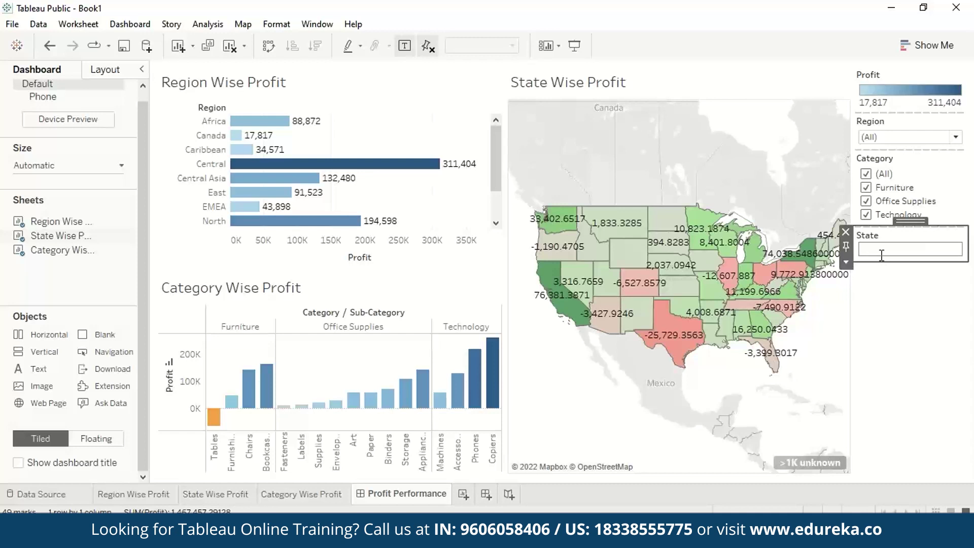
left_click(846, 262)
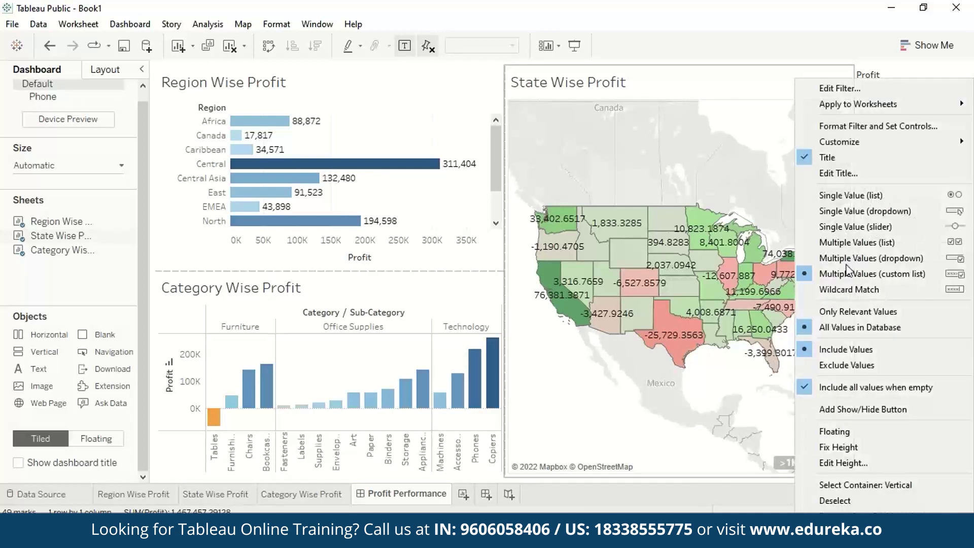
left_click(846, 264)
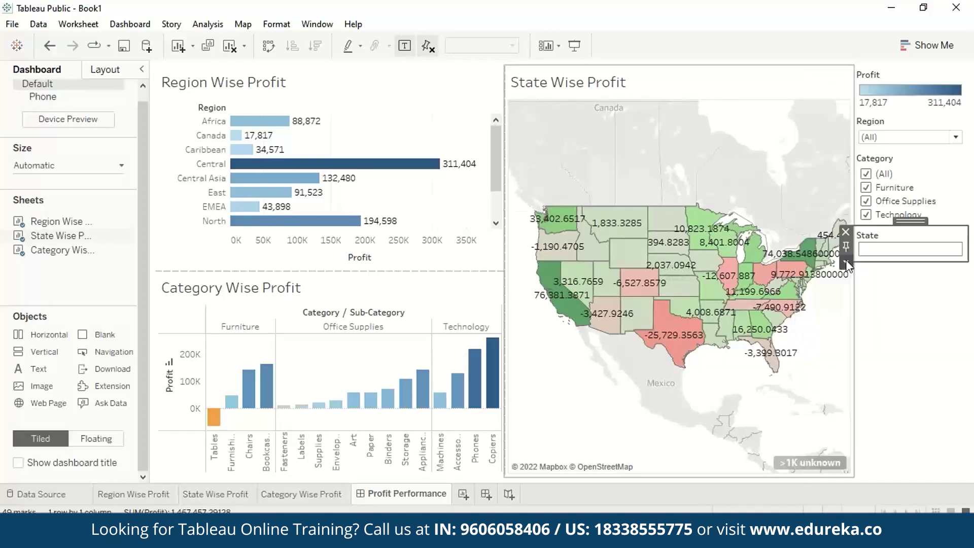
left_click(956, 252)
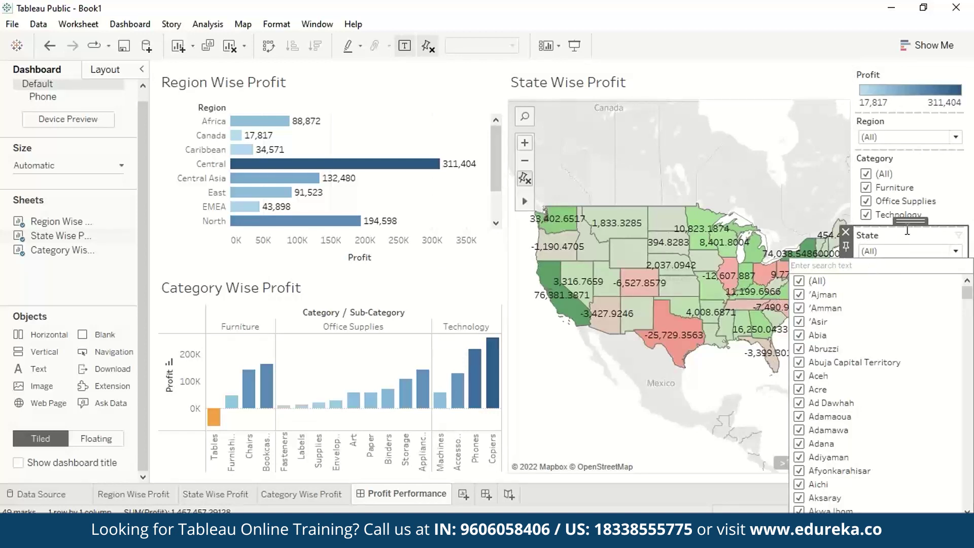
left_click(951, 200)
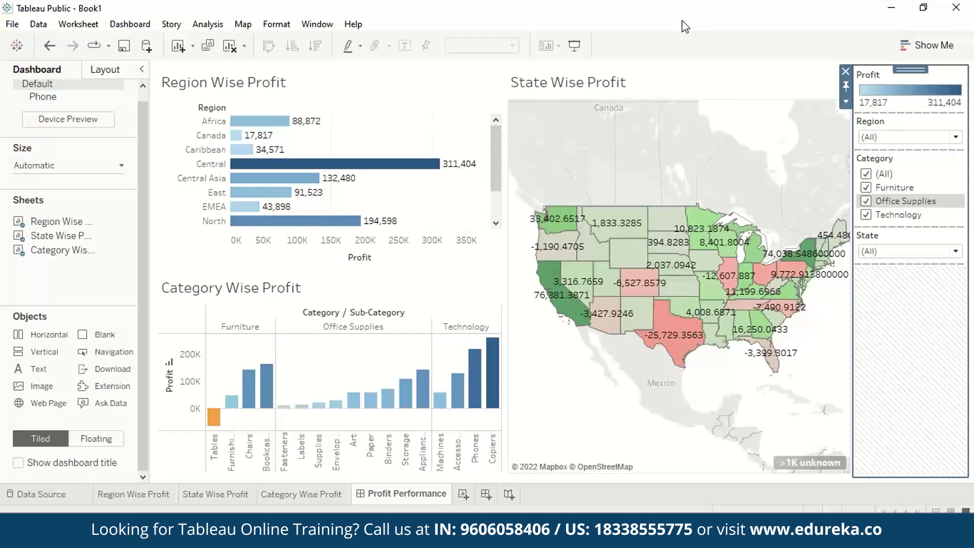
left_click(693, 68)
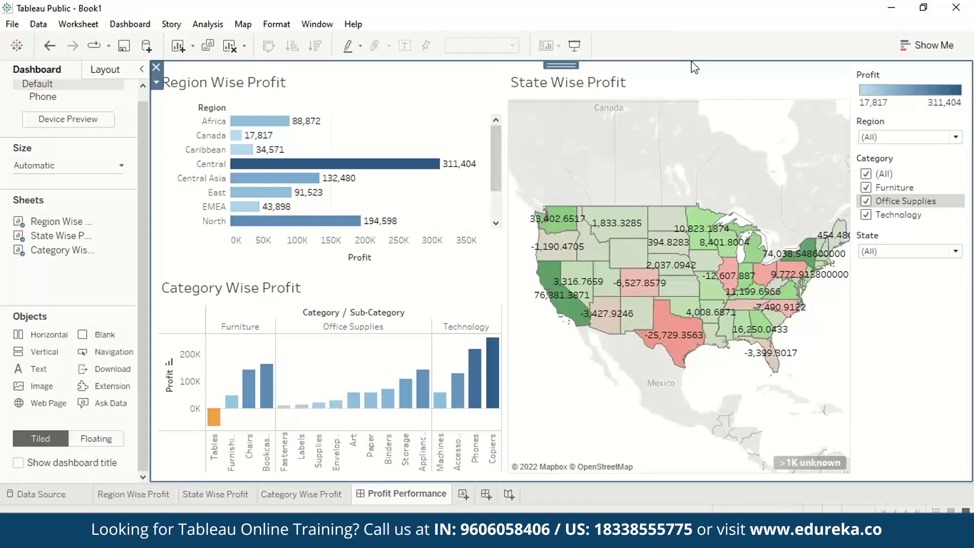